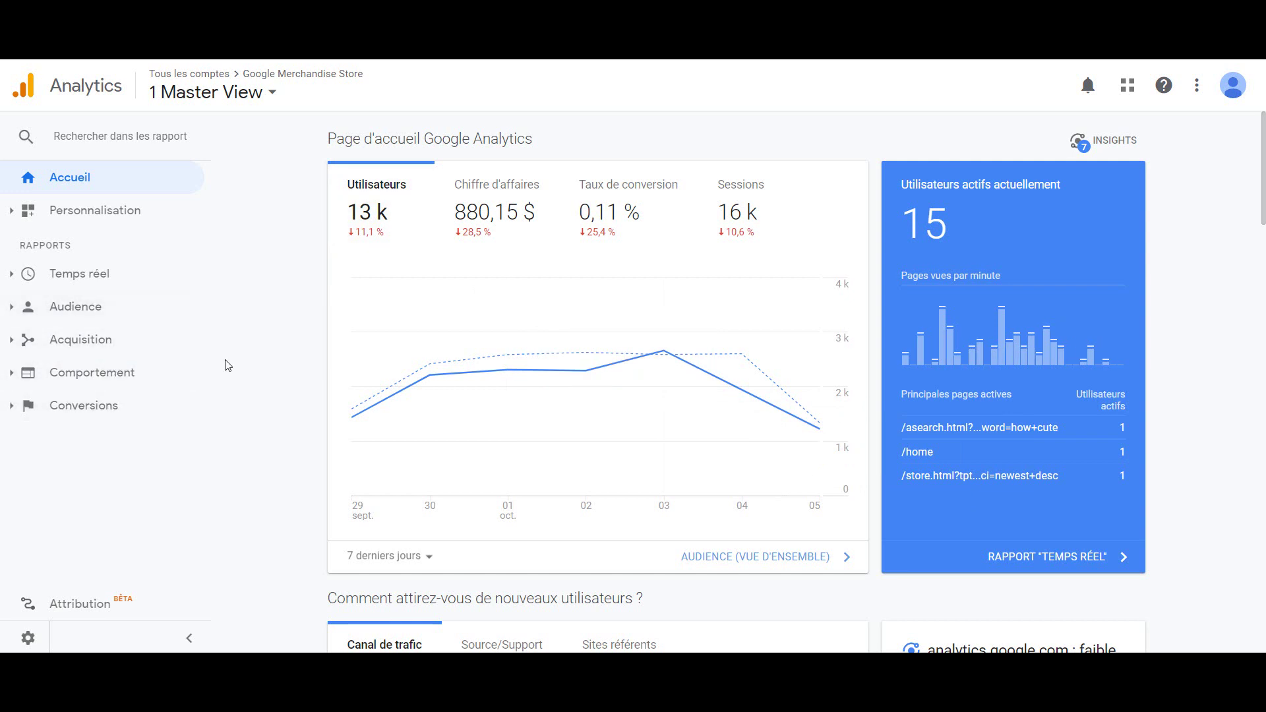
# - Open the site speed overview report (Vitesse du site, Vue d'ensemble) in the Comportement section
pyautogui.click(110, 377)
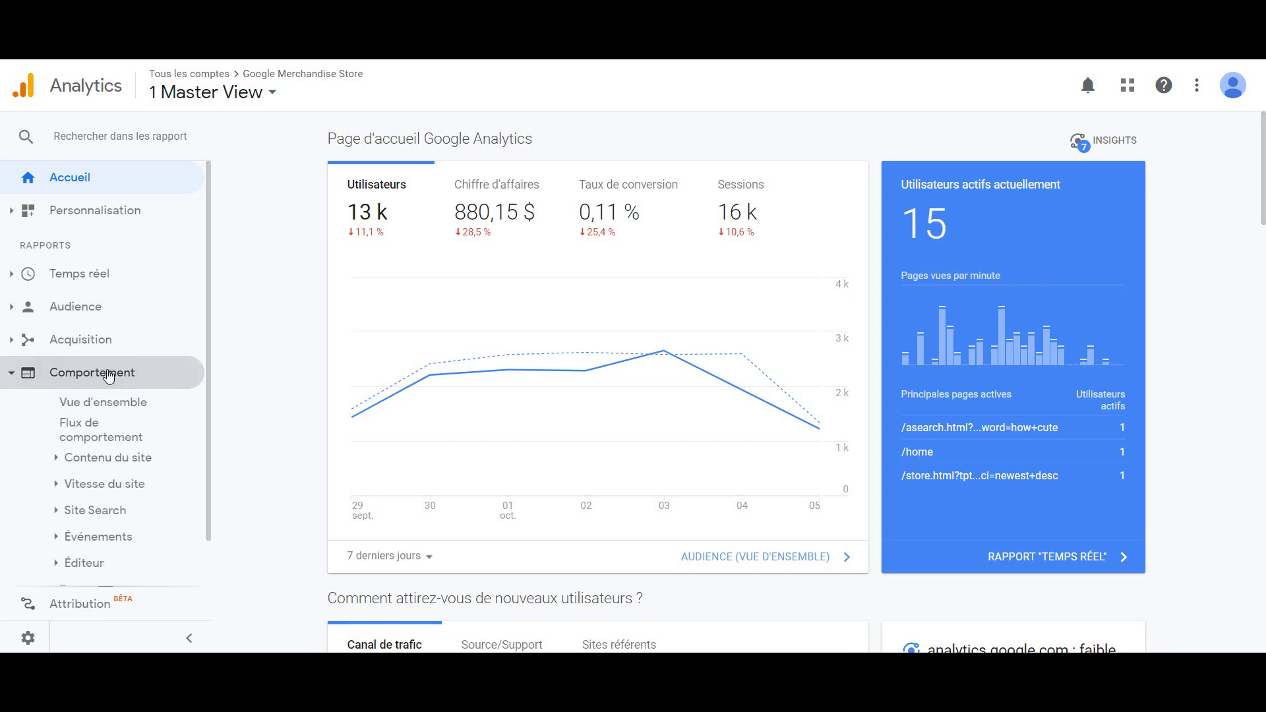
pyautogui.click(104, 485)
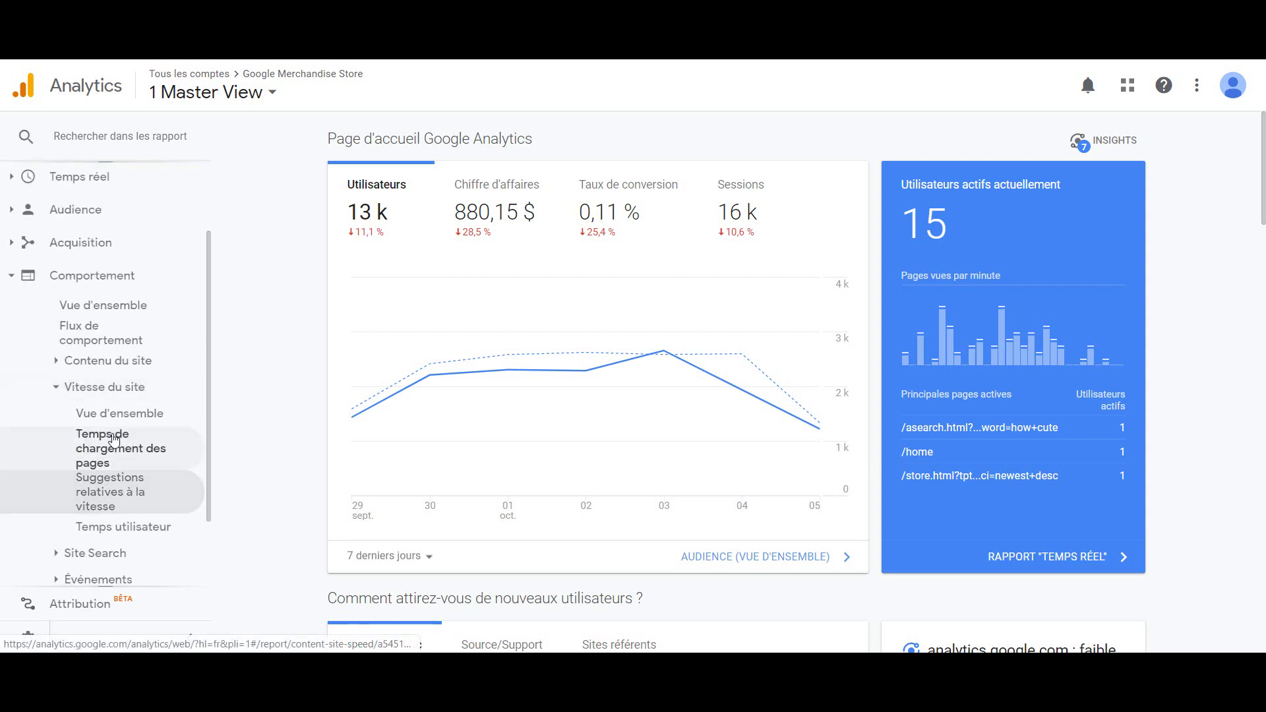
pyautogui.click(116, 414)
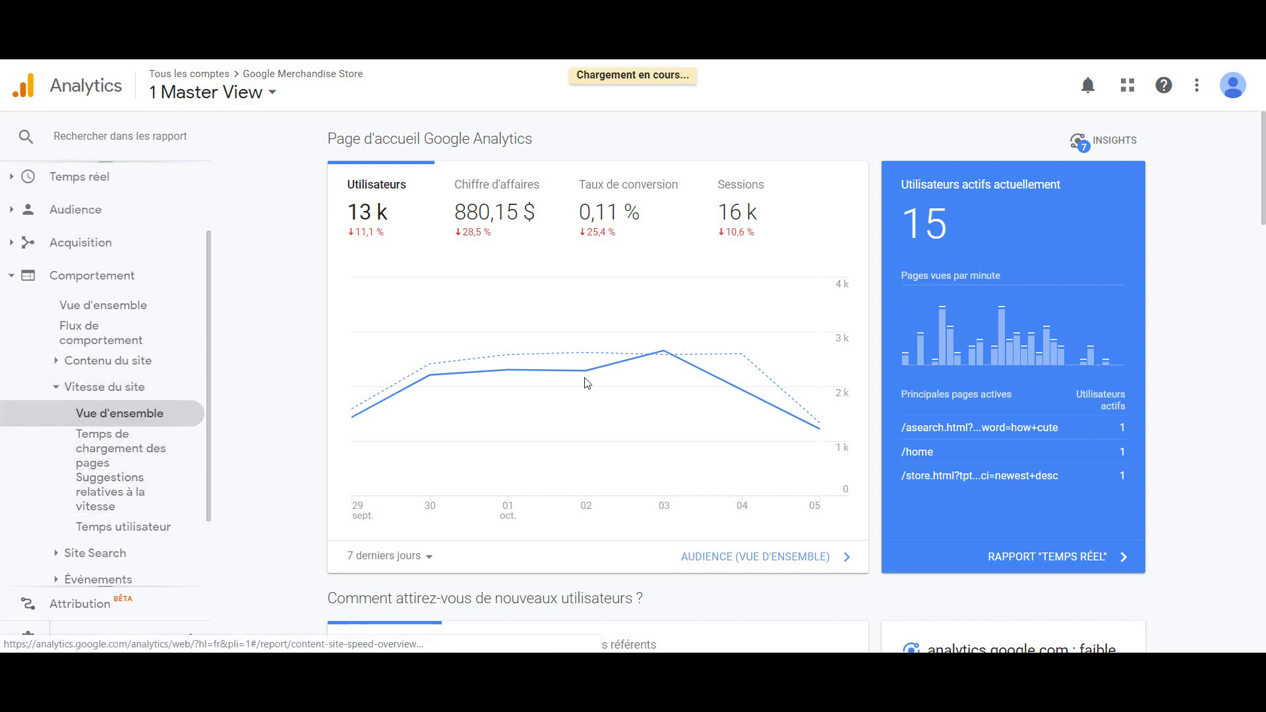
pyautogui.scroll(-1, 586, 382)
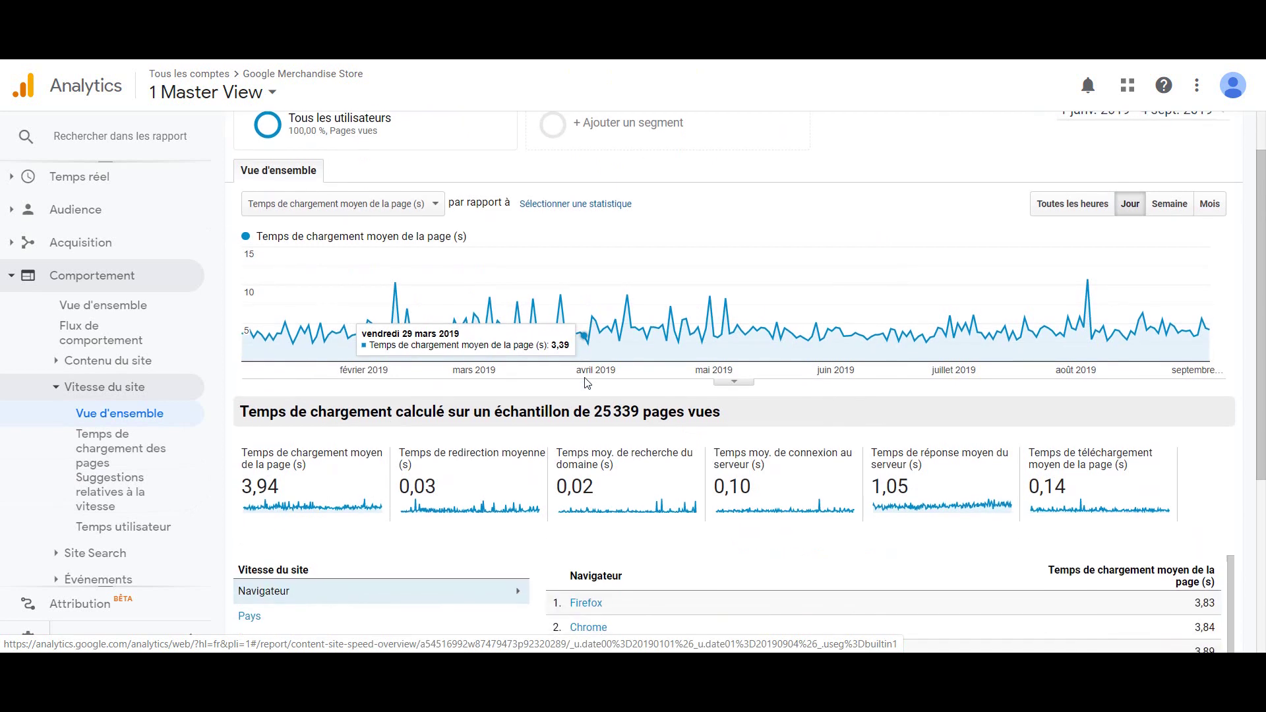
# - Examine the average load time chart and the site-wide timing metrics, including the average server response time
pyautogui.scroll(1, 635, 338)
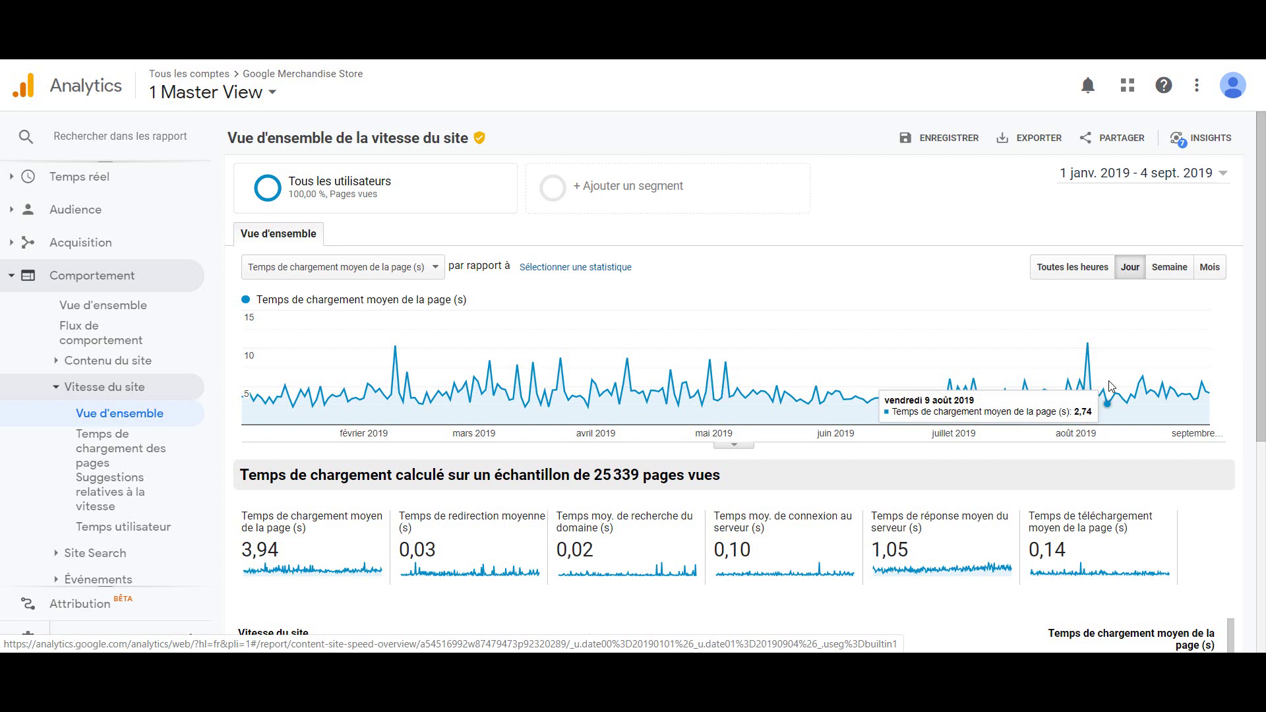
pyautogui.scroll(-2, 1110, 386)
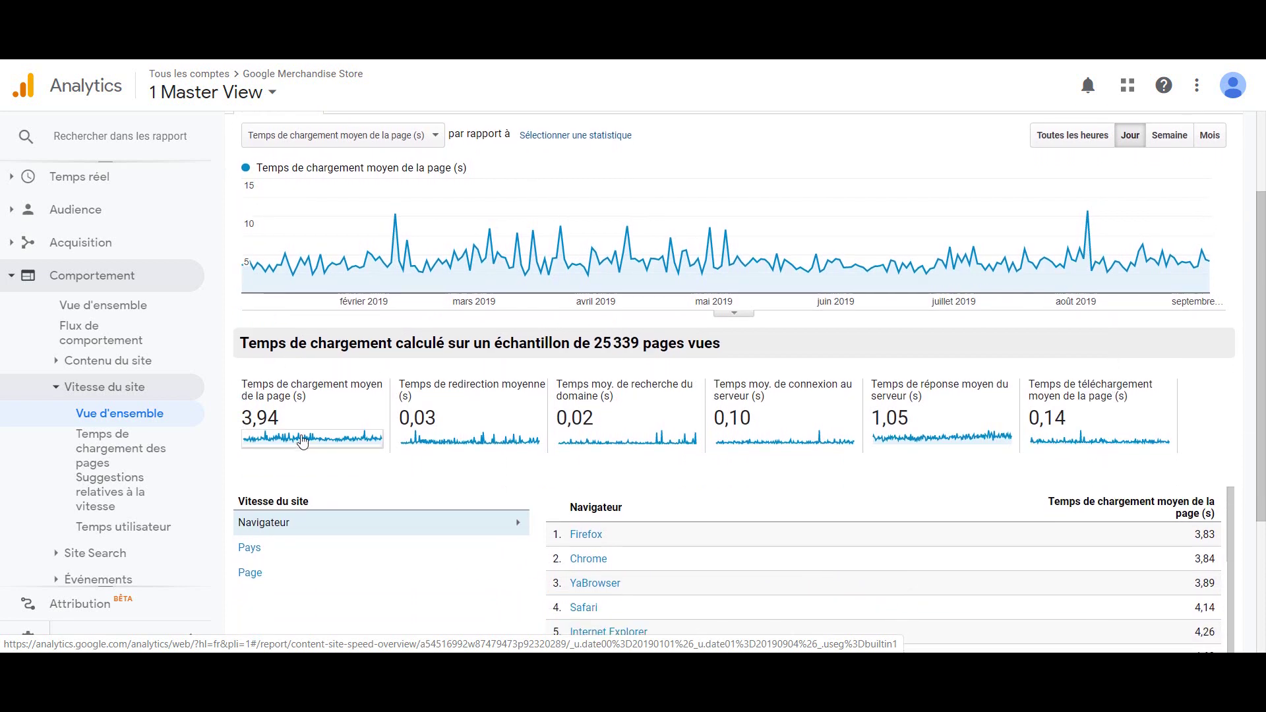
pyautogui.moveTo(257, 390)
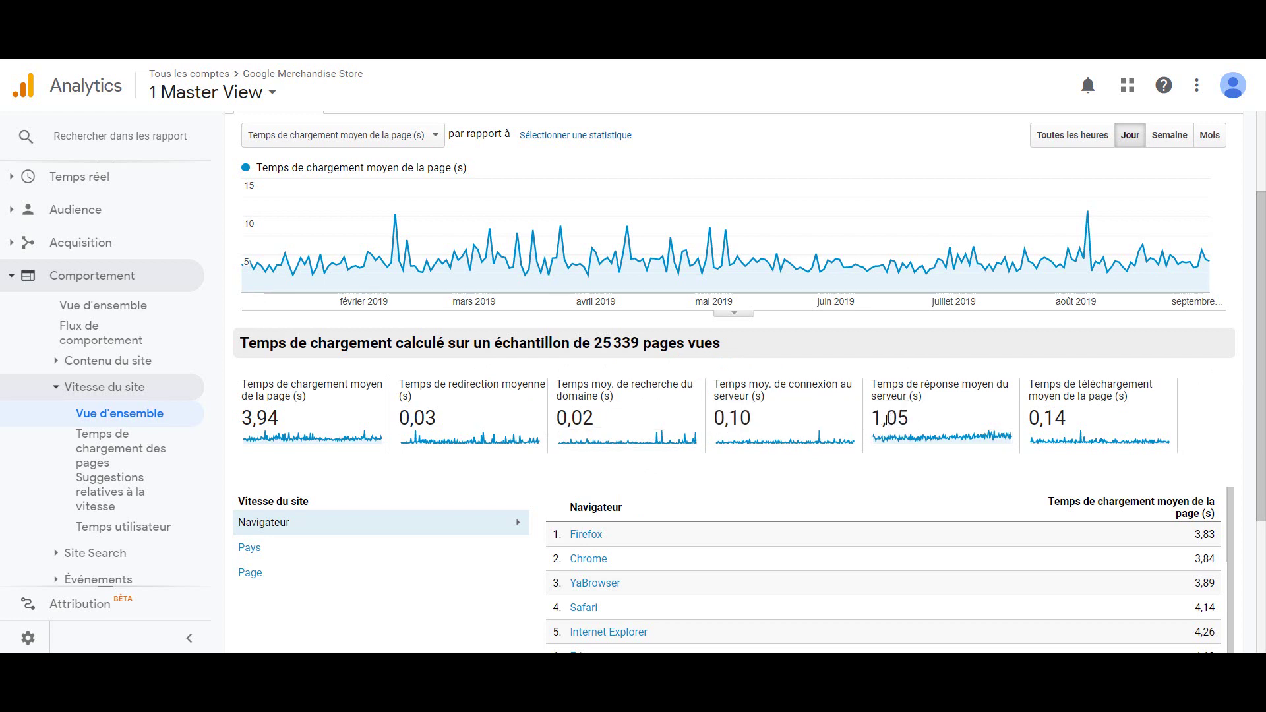
pyautogui.moveTo(912, 422); pyautogui.dragTo(866, 426)
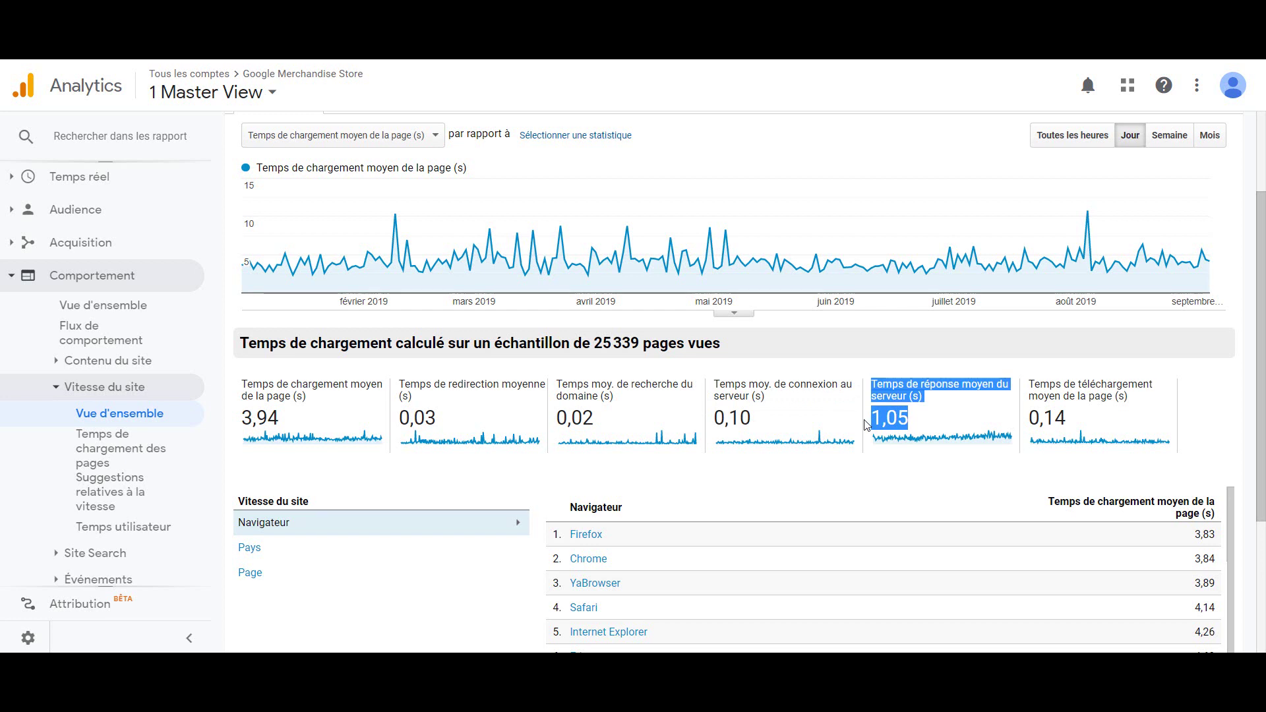
pyautogui.click(867, 478)
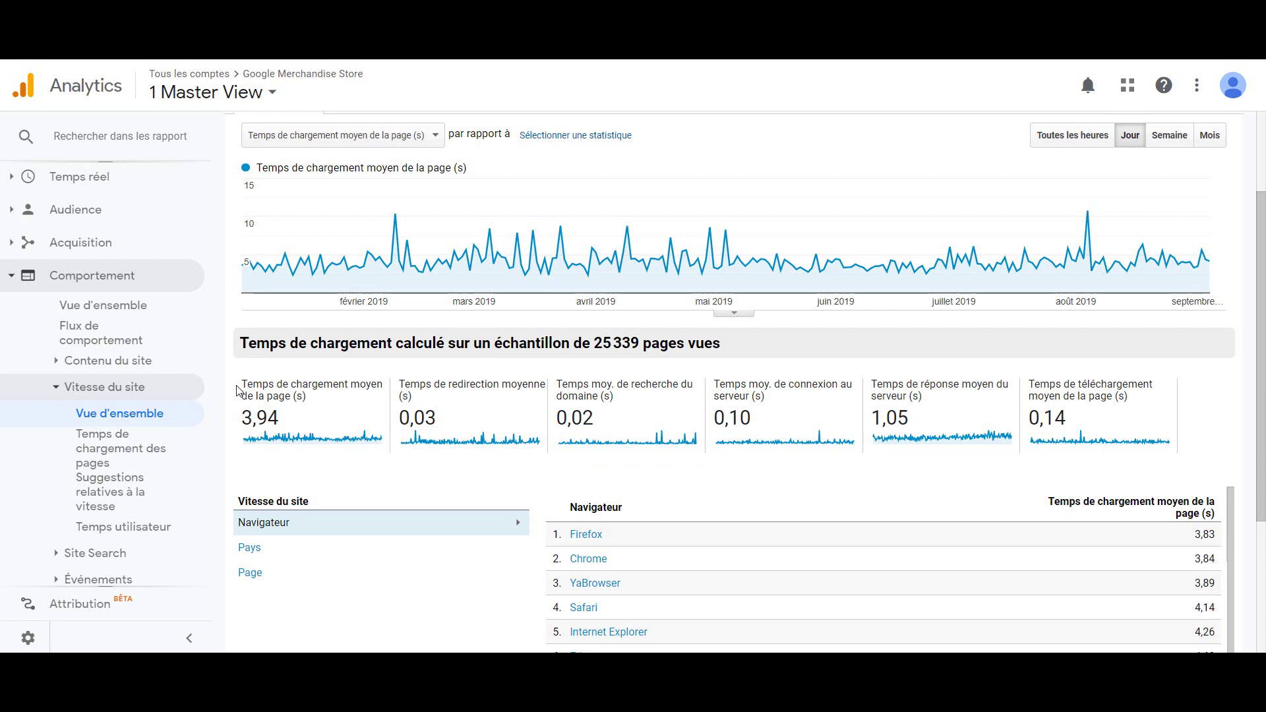
pyautogui.scroll(-1, 378, 399)
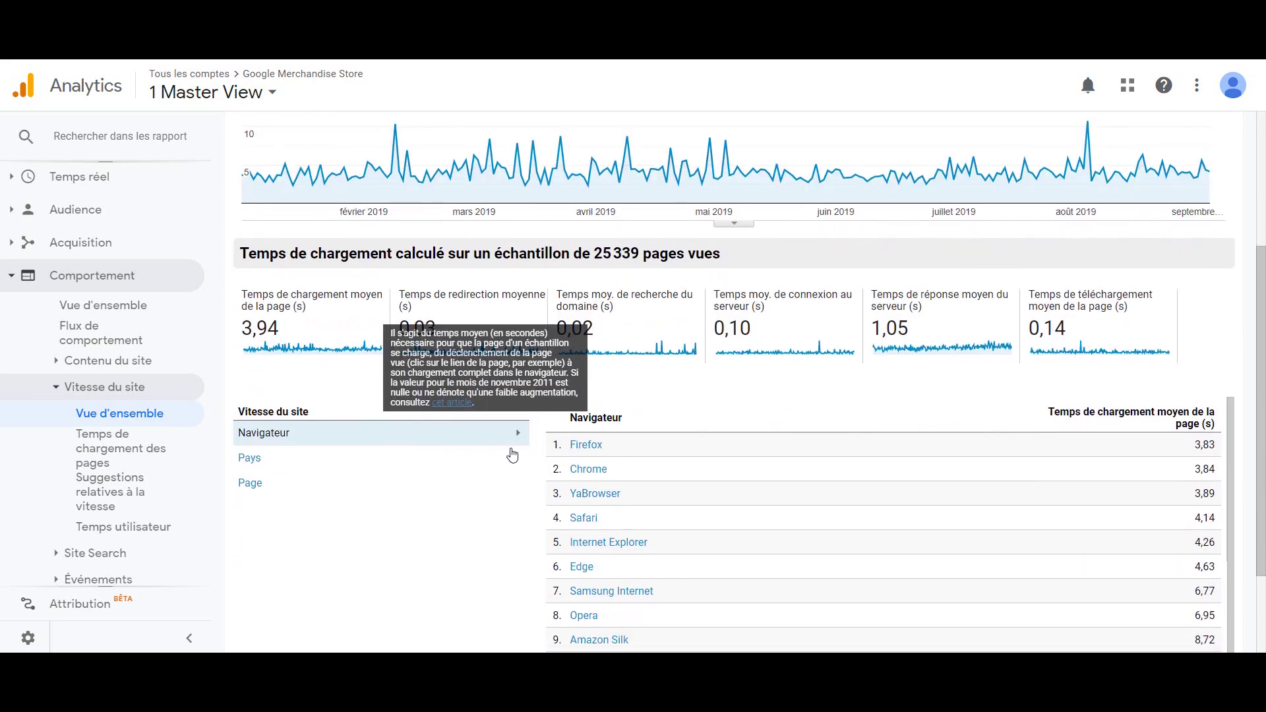
# - Review the average load time by browser, then break it down by Pays and finally by Page
pyautogui.scroll(-1, 742, 454)
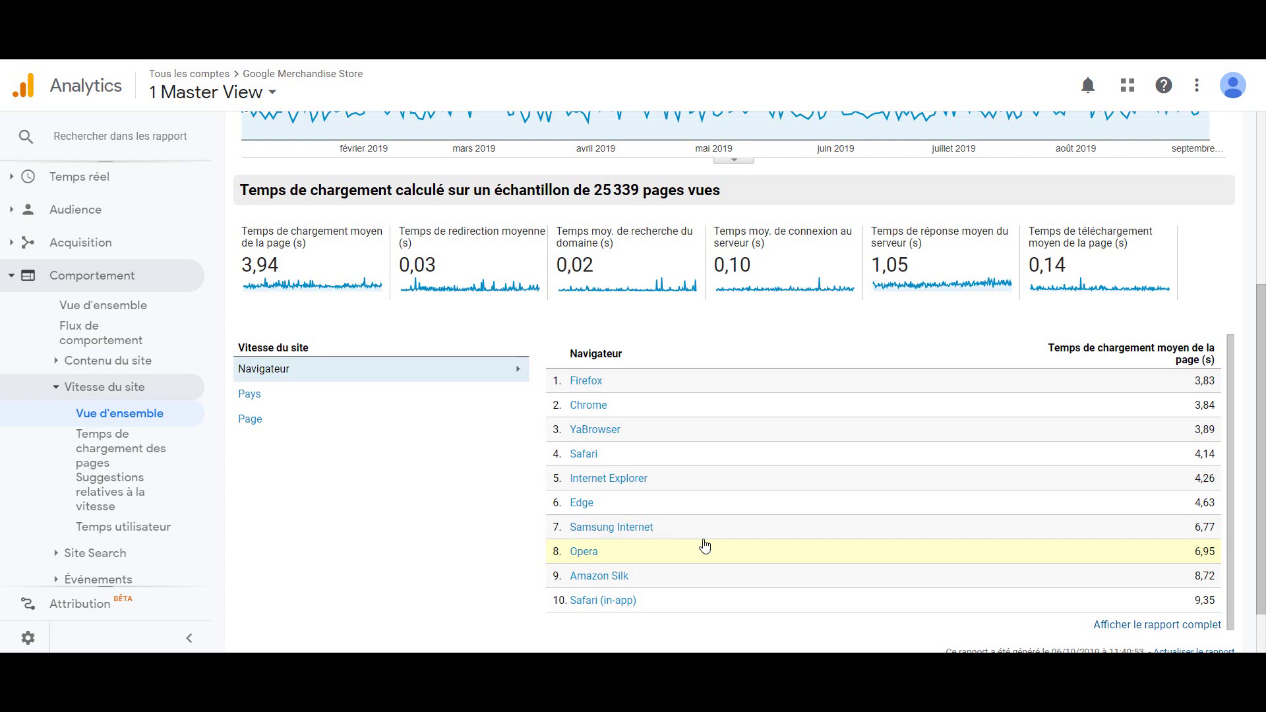
pyautogui.click(443, 394)
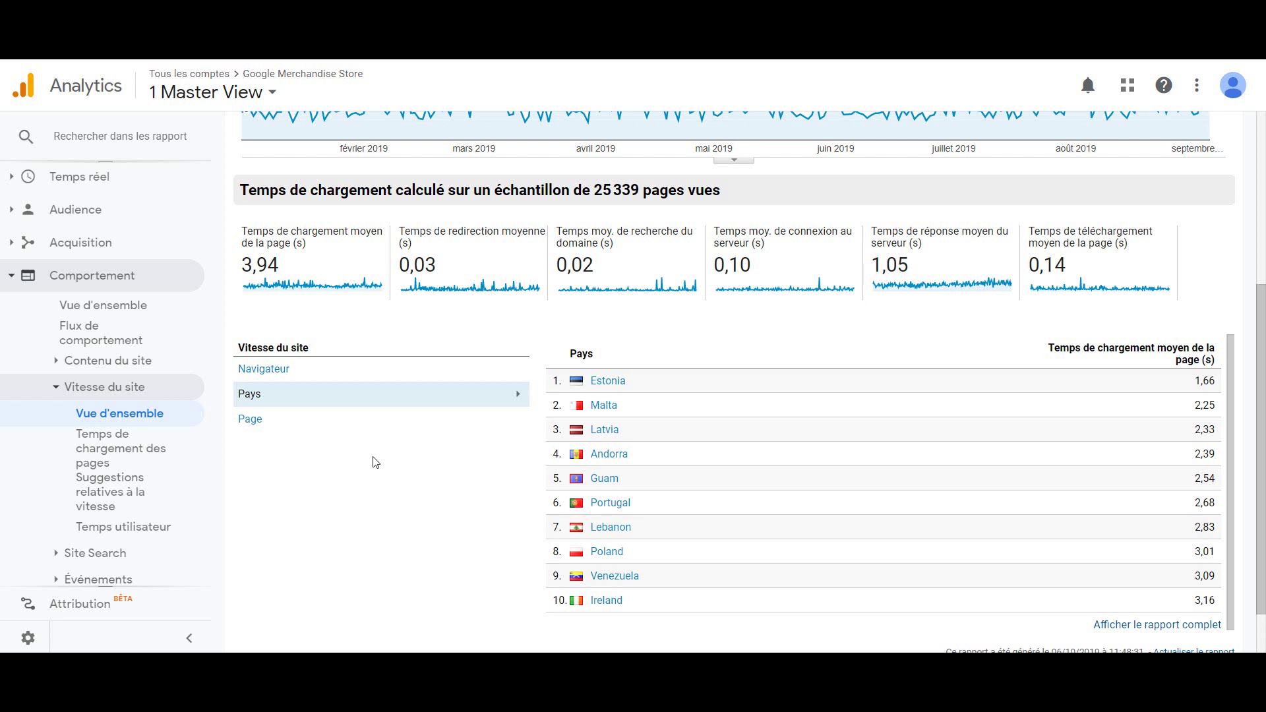
pyautogui.click(249, 422)
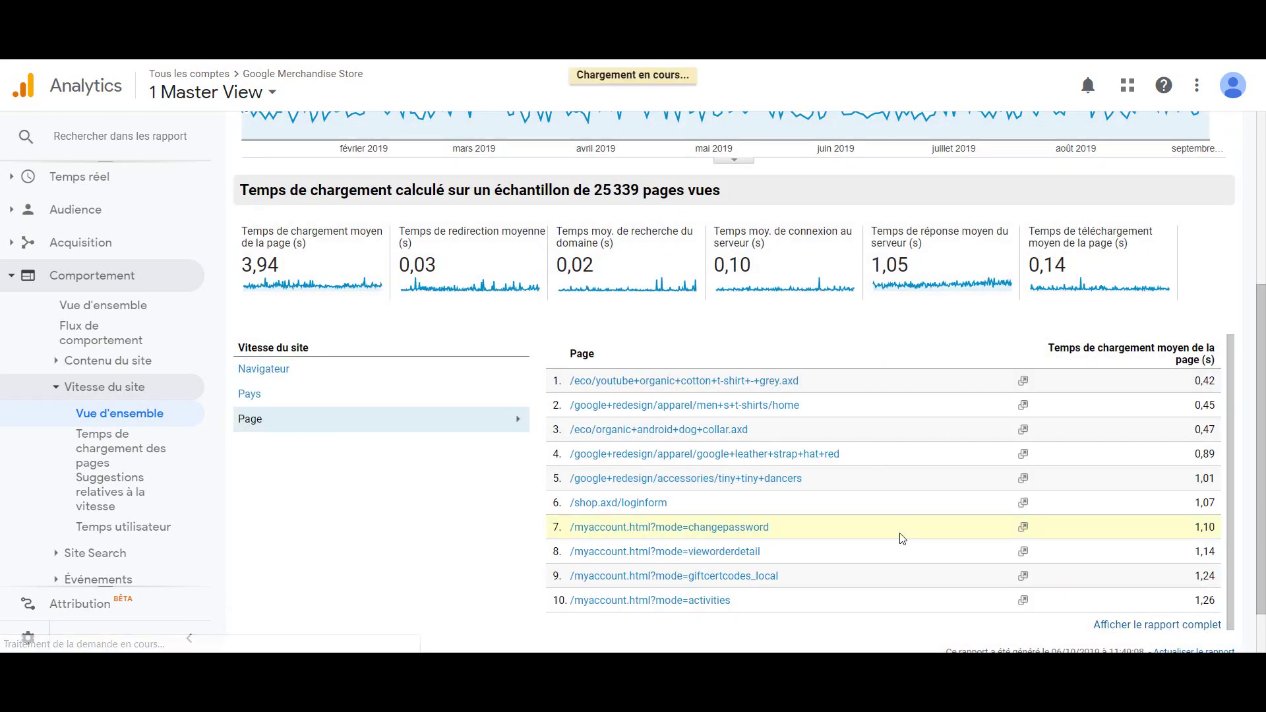
pyautogui.scroll(-1, 902, 538)
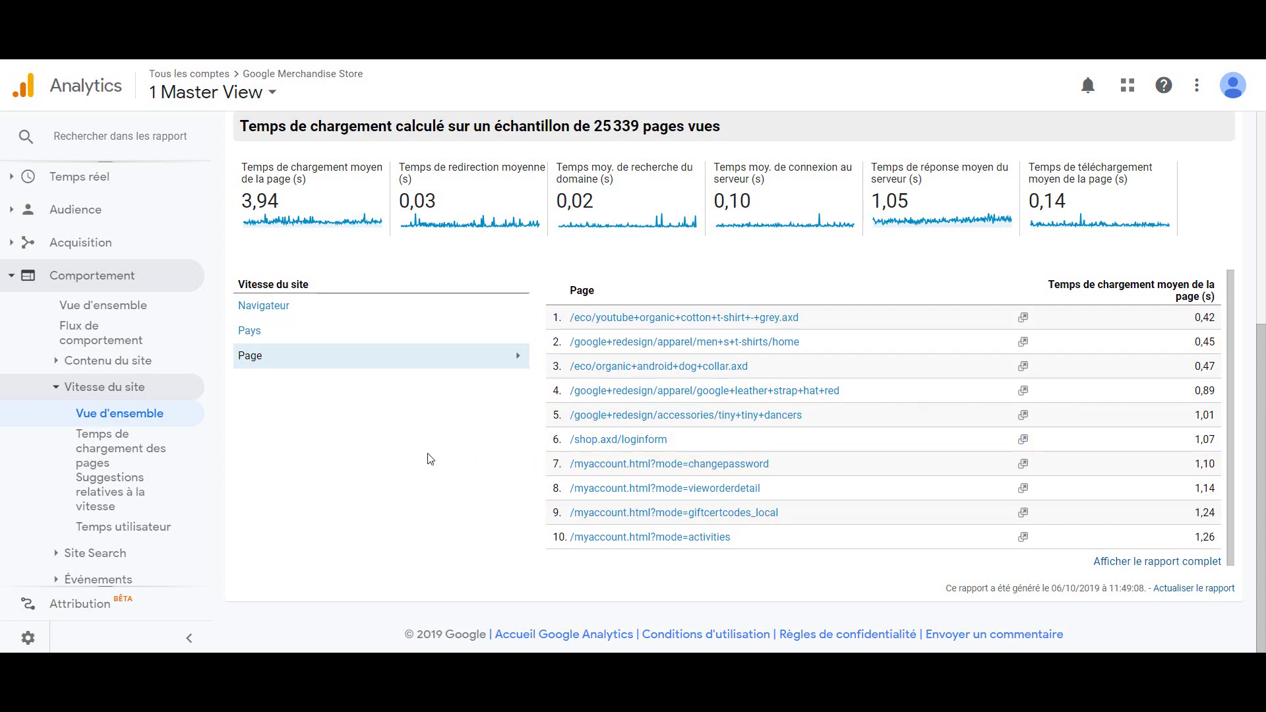
# - Add the favourite segments Trafic Ordinateur, Trafic sur mobile and Trafic sur tablette to the speed overview and compare their timing metrics
pyautogui.scroll(5, 429, 459)
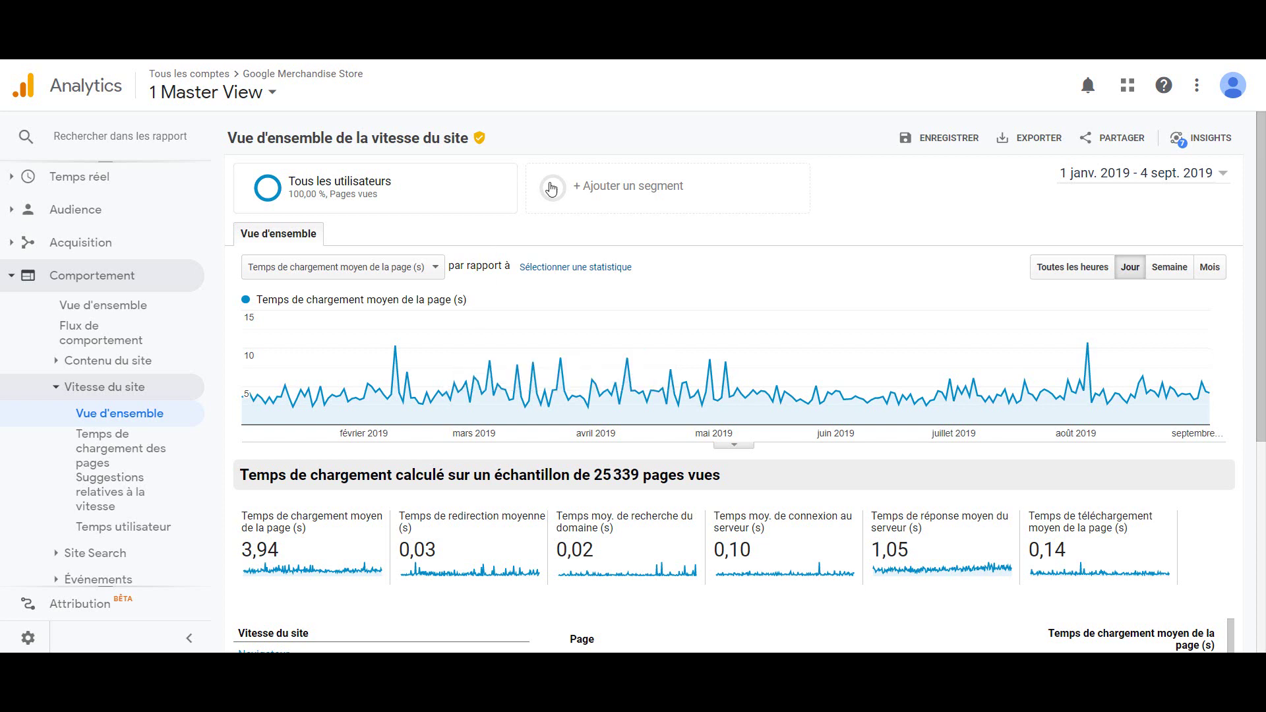
pyautogui.click(589, 198)
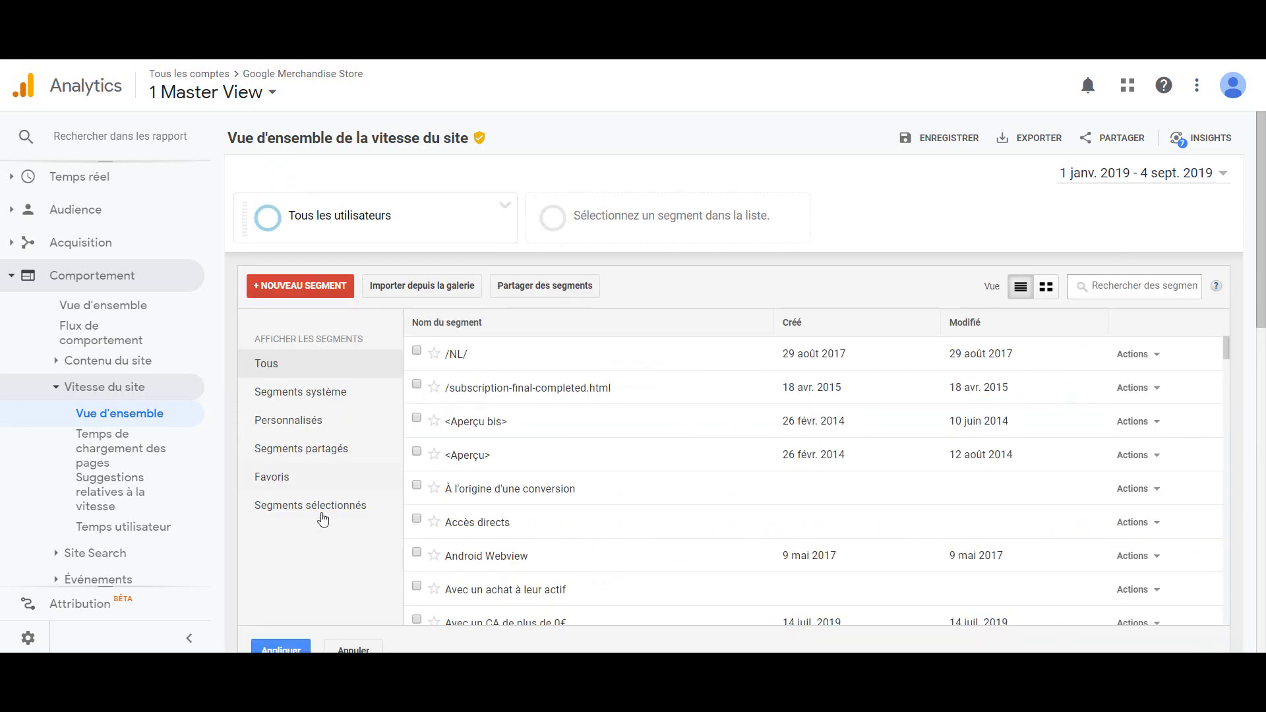
pyautogui.click(276, 477)
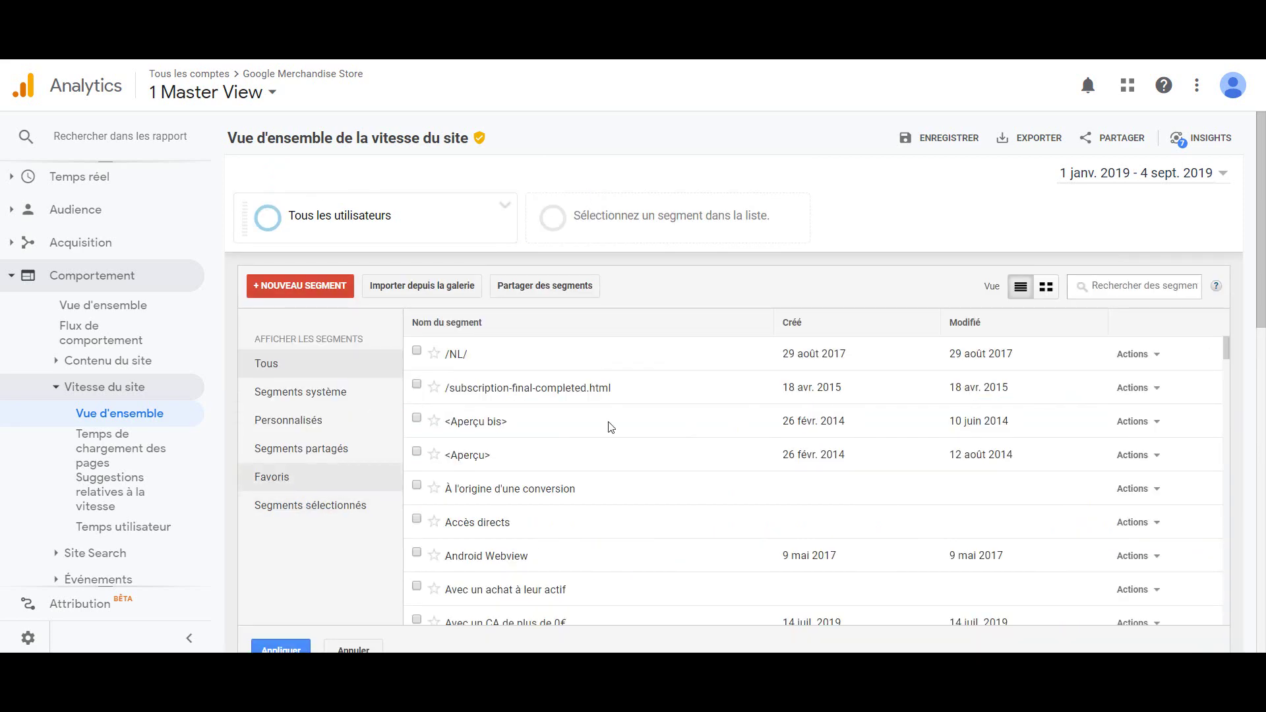
pyautogui.scroll(-5, 743, 437)
pyautogui.scroll(-2, 743, 437)
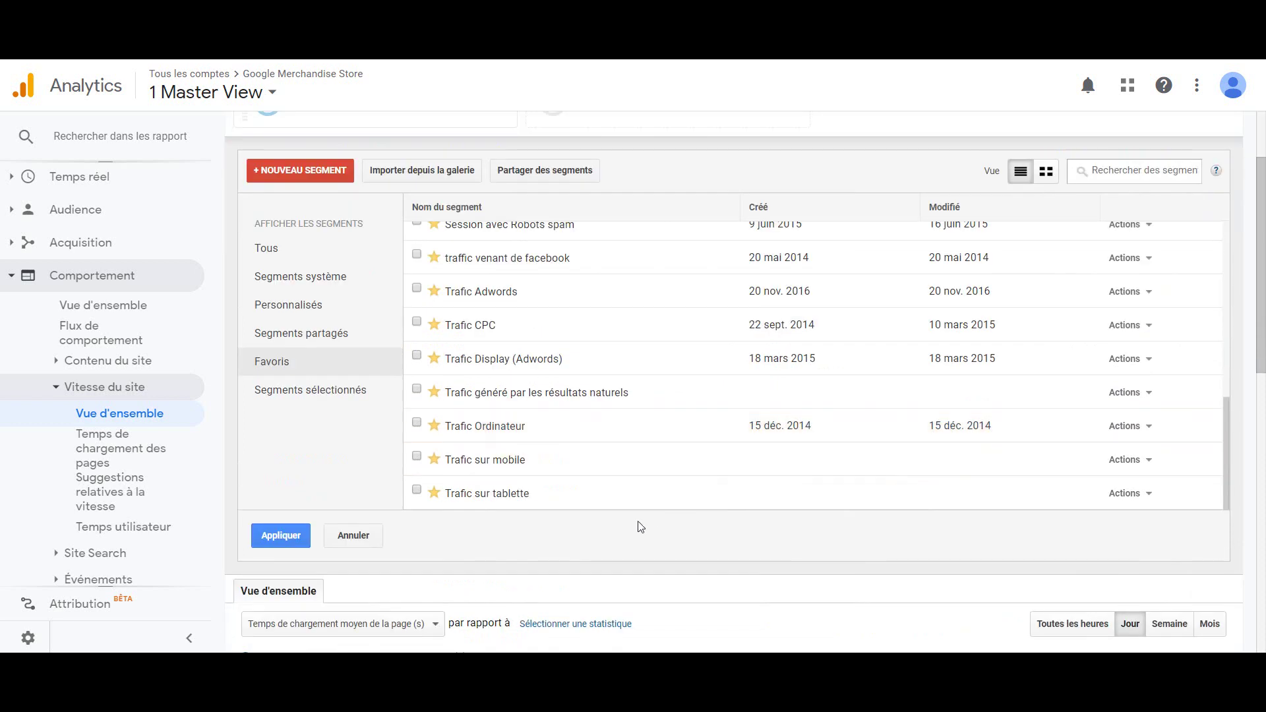
pyautogui.click(607, 424)
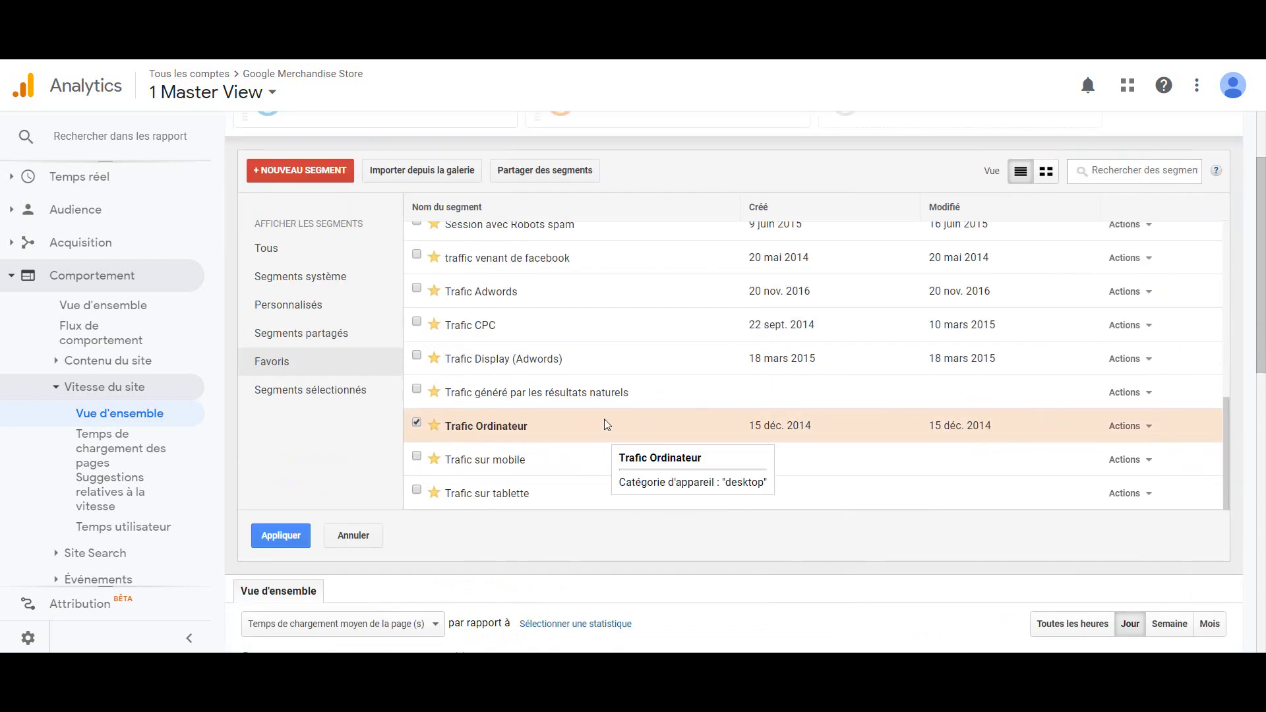
pyautogui.click(584, 457)
pyautogui.click(588, 496)
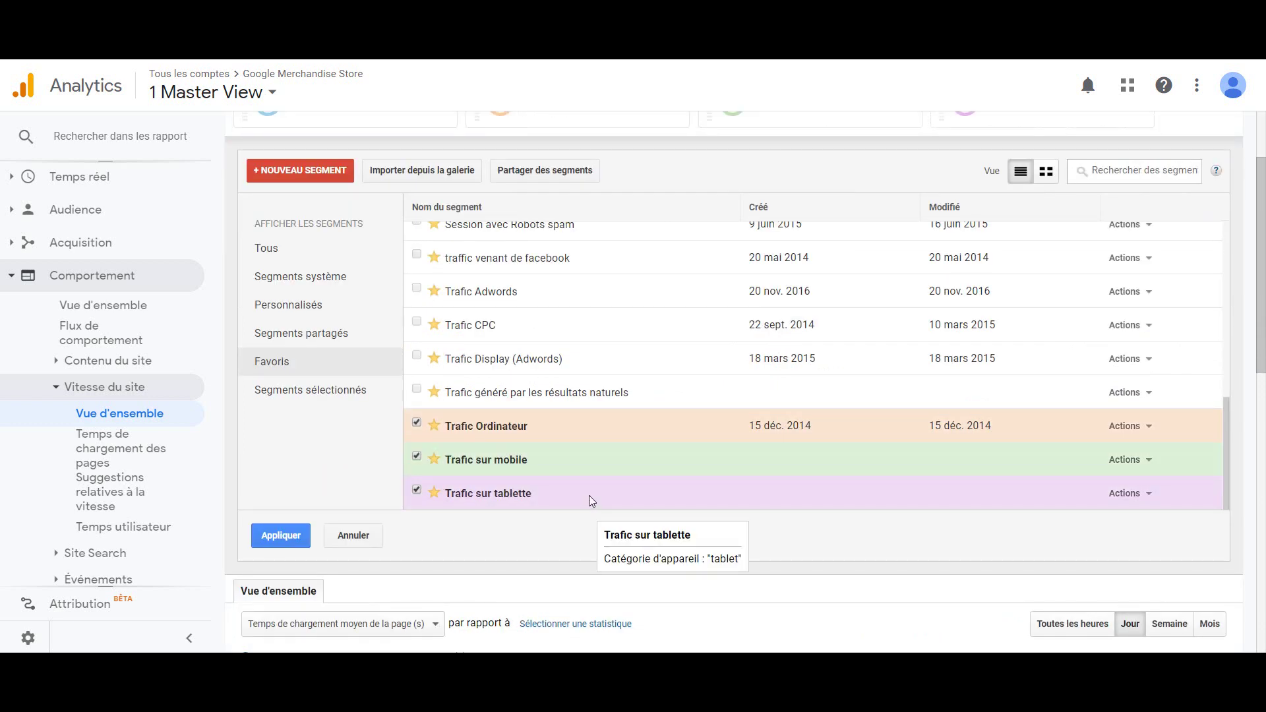
pyautogui.click(277, 536)
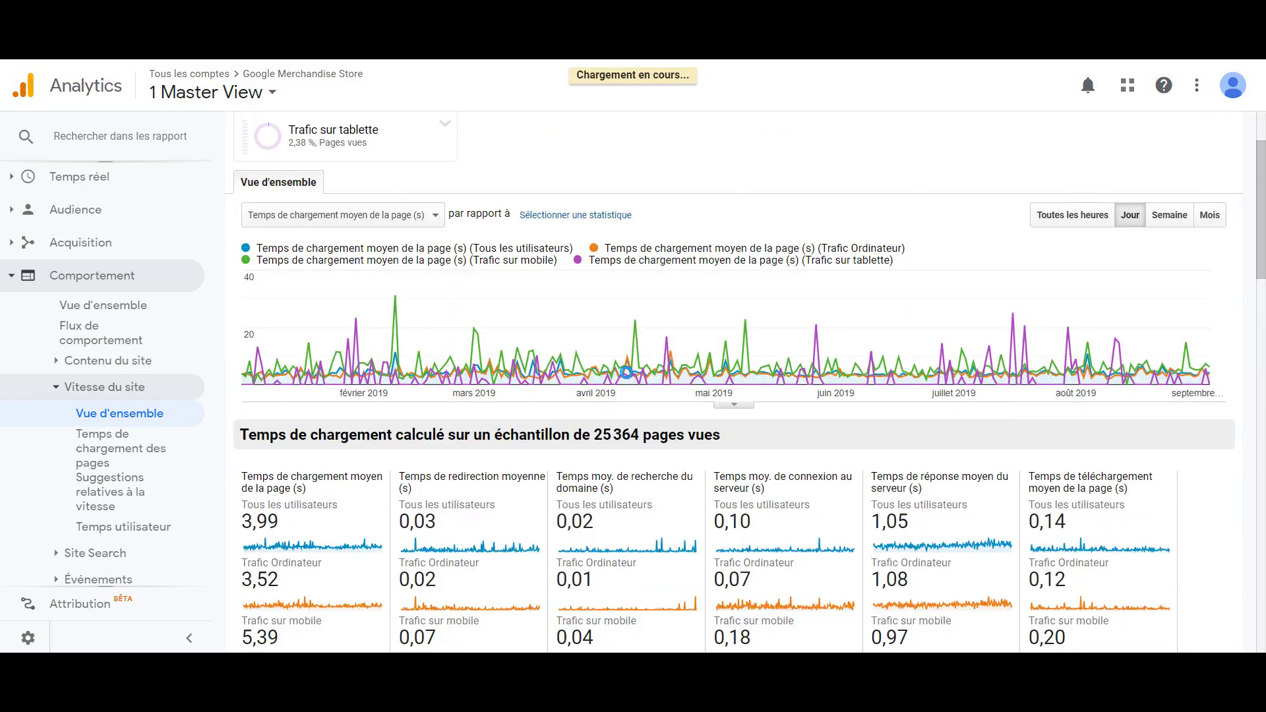
pyautogui.scroll(-4, 627, 373)
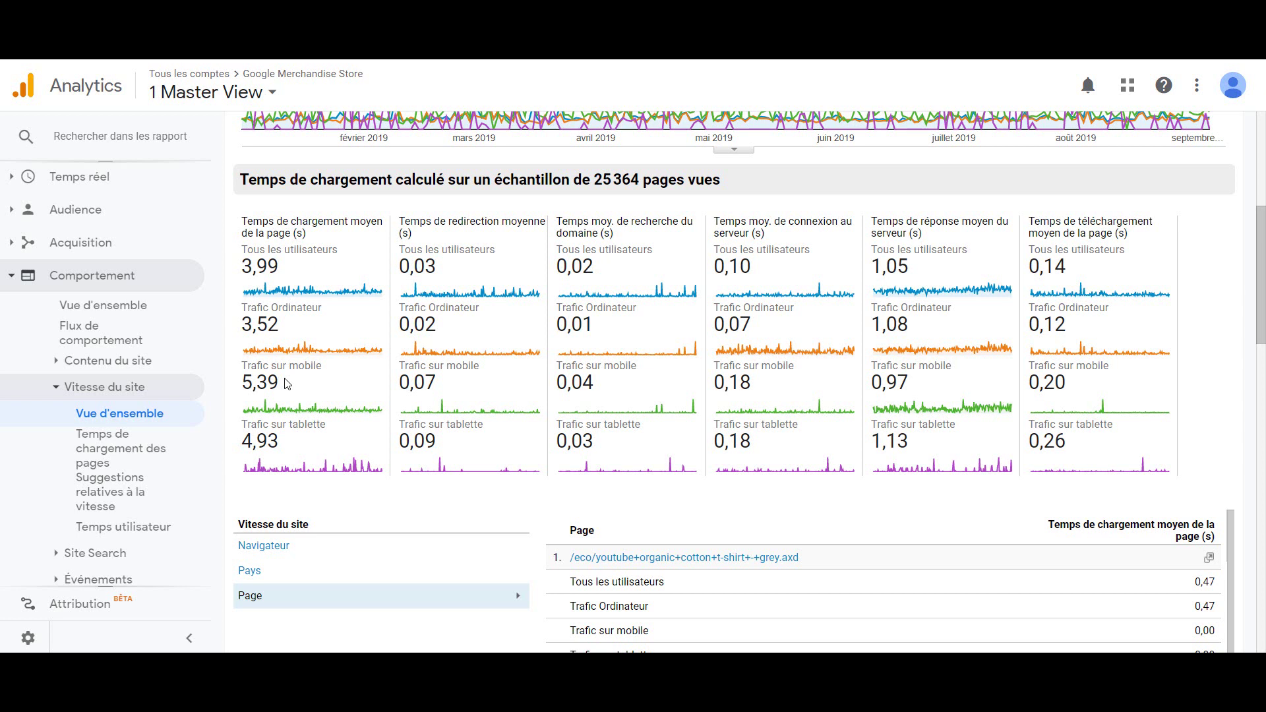
pyautogui.scroll(-1, 288, 384)
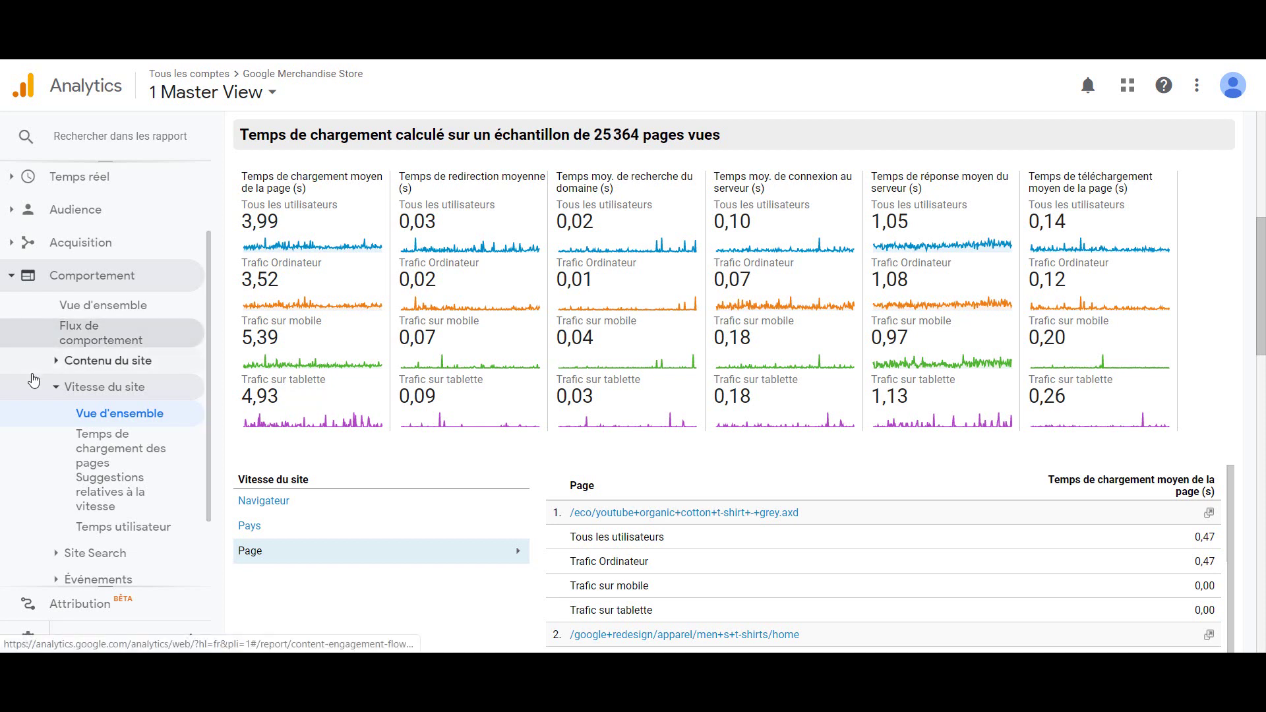
# - Open the Temps de chargement des pages report and look through the pages' figures for each segment
pyautogui.click(104, 451)
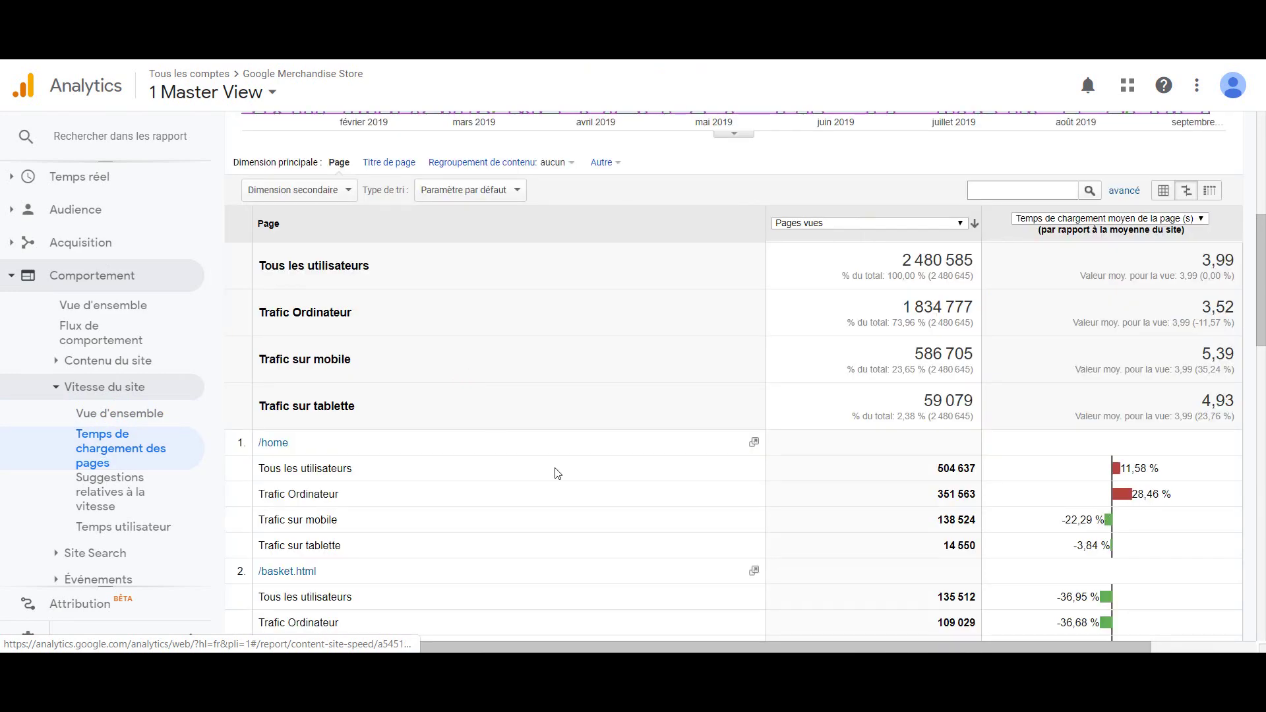
pyautogui.scroll(-1, 558, 473)
pyautogui.scroll(-2, 557, 474)
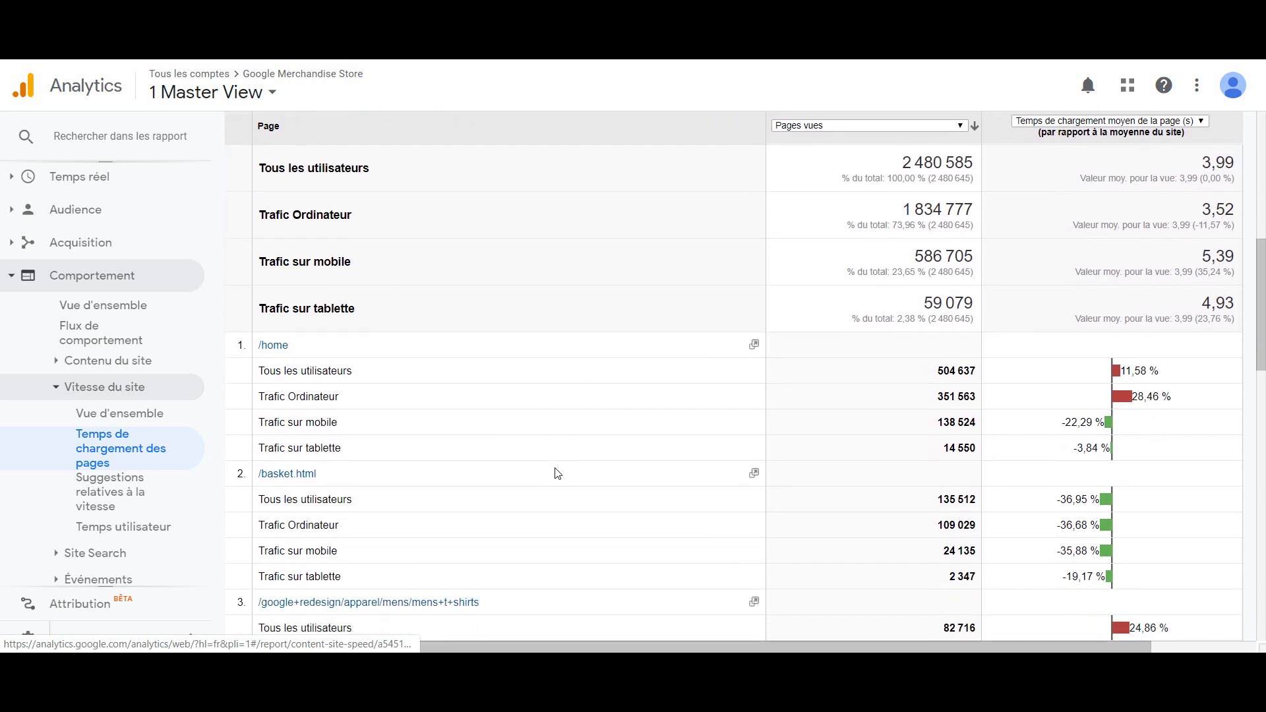
pyautogui.scroll(-4, 557, 473)
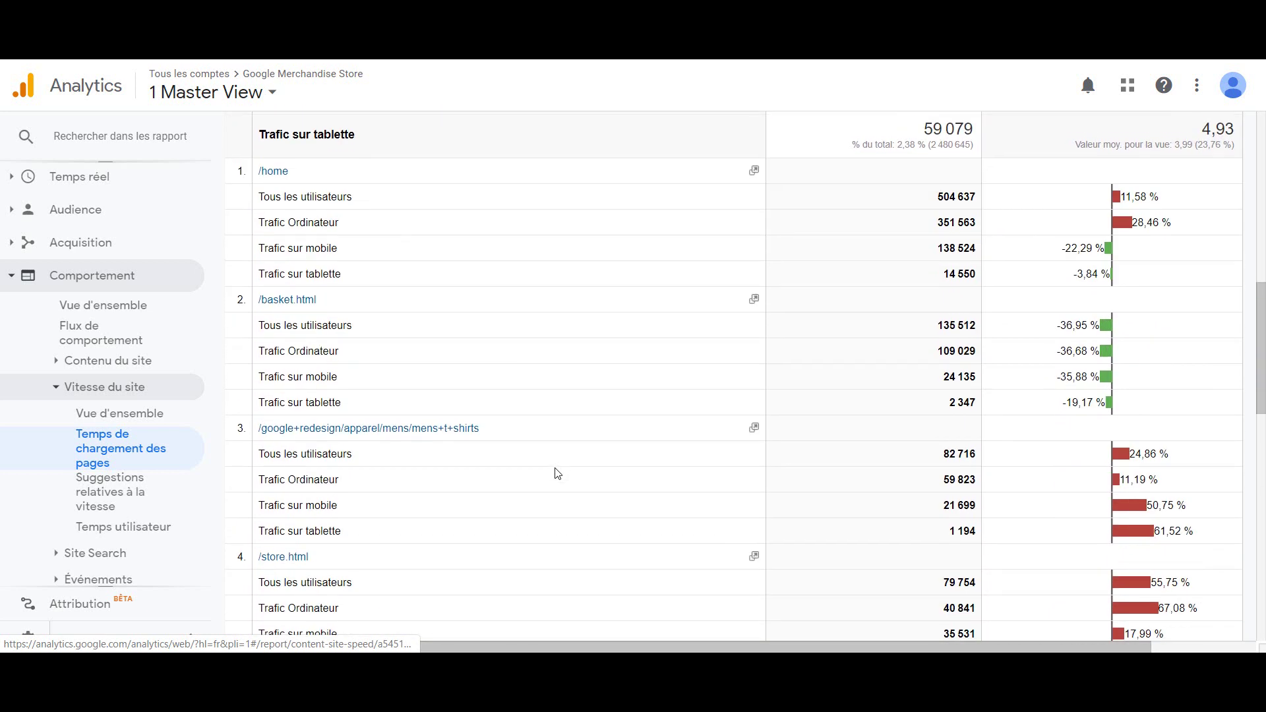
# - Examine how each page's average load time deviates from the site average for all users, desktop, mobile and tablet traffic
pyautogui.scroll(7, 557, 473)
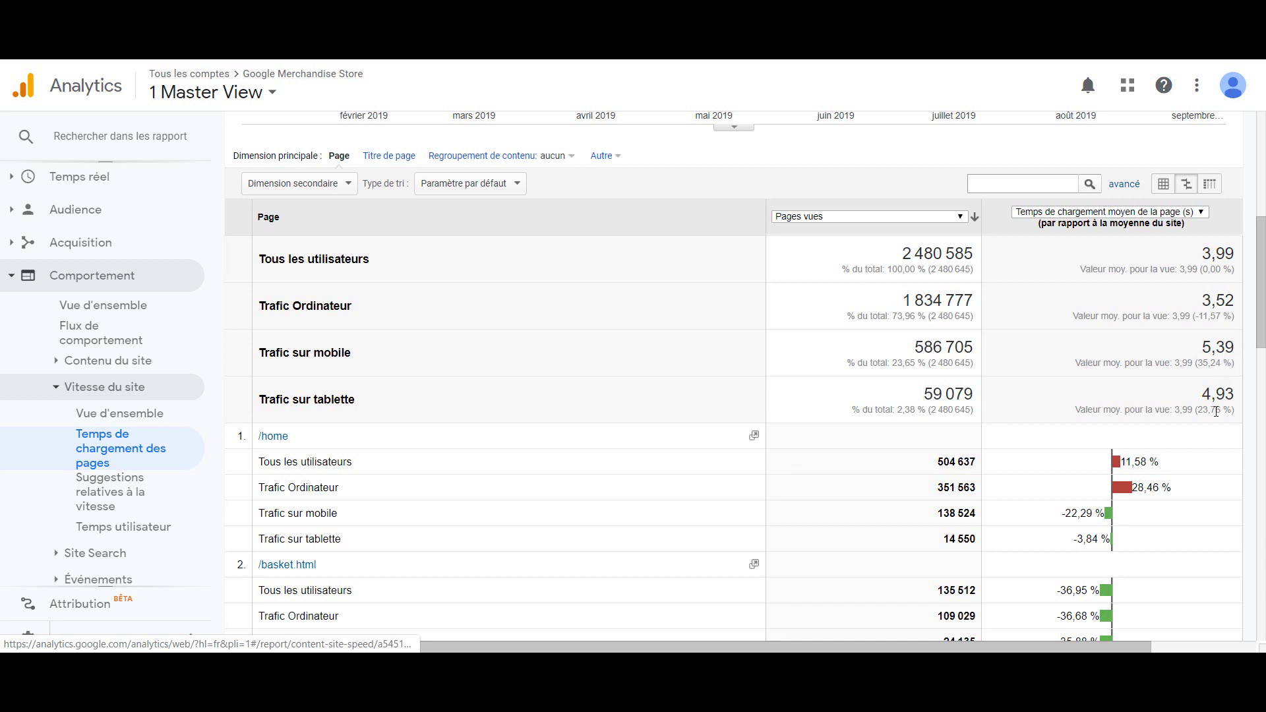
pyautogui.scroll(-1, 1216, 411)
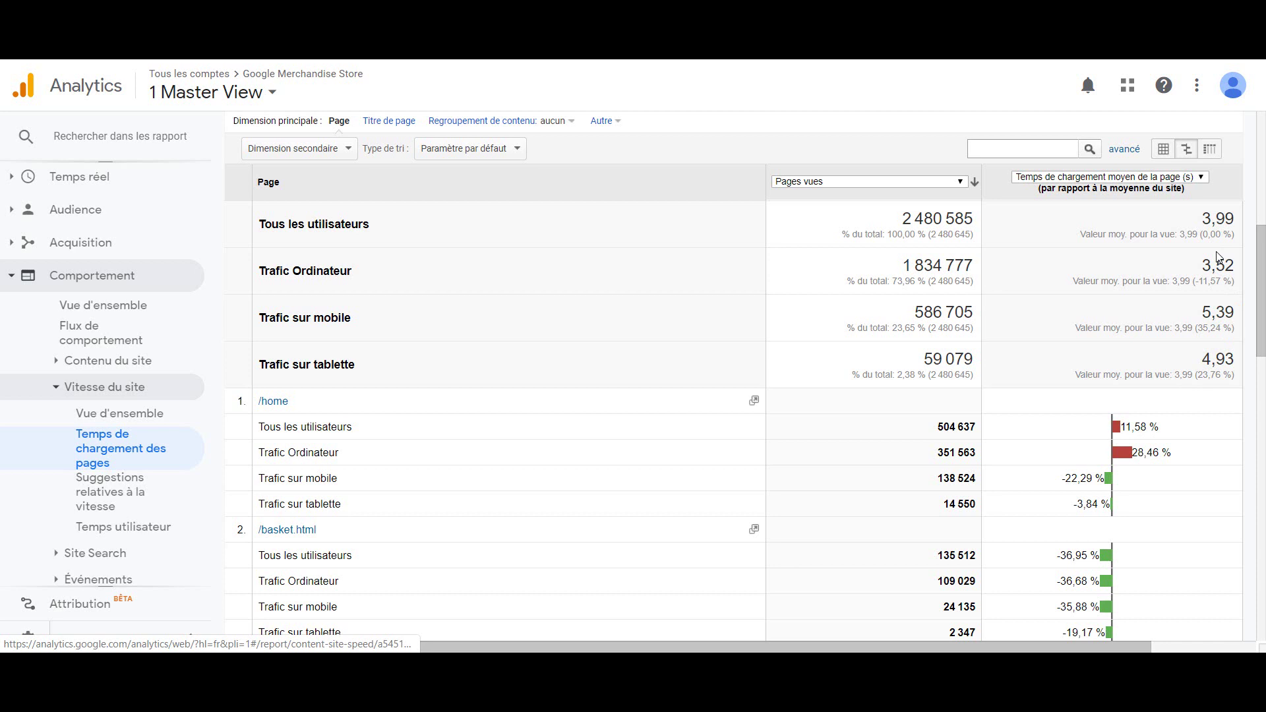
pyautogui.scroll(-1, 1168, 400)
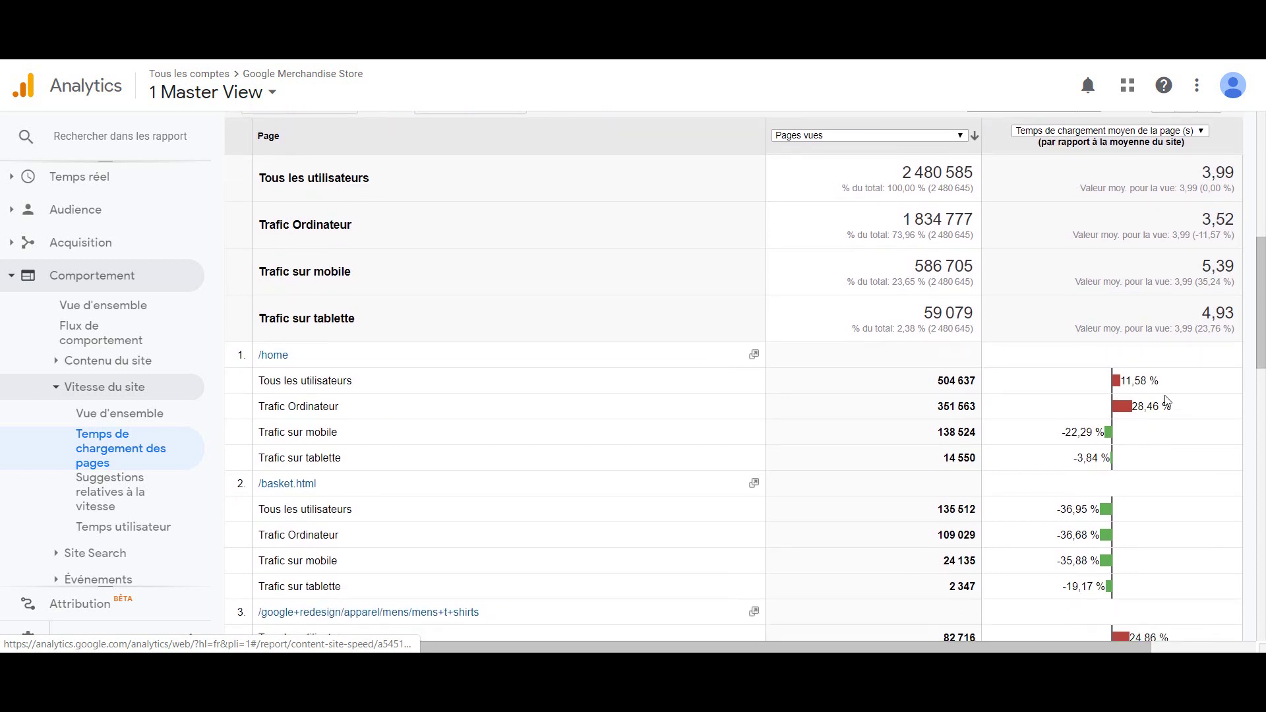
pyautogui.scroll(-1, 1167, 400)
pyautogui.scroll(-3, 1168, 400)
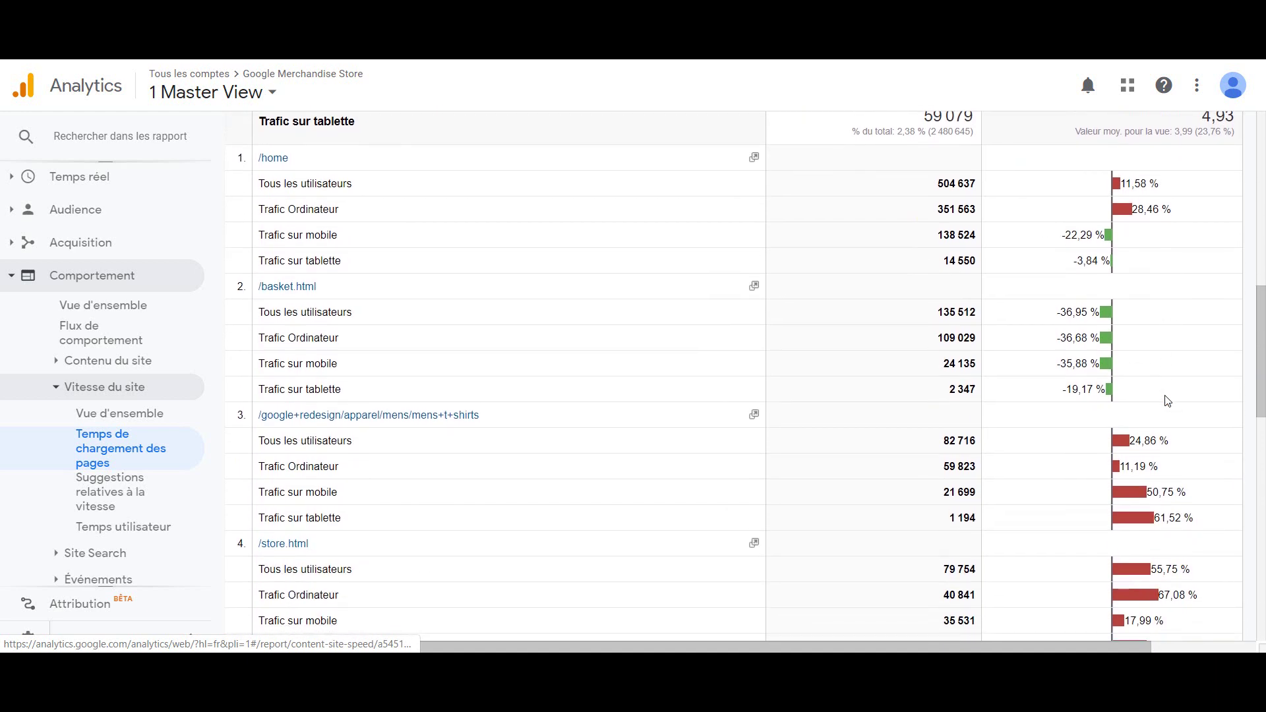
pyautogui.scroll(-1, 1167, 401)
pyautogui.scroll(-2, 1167, 401)
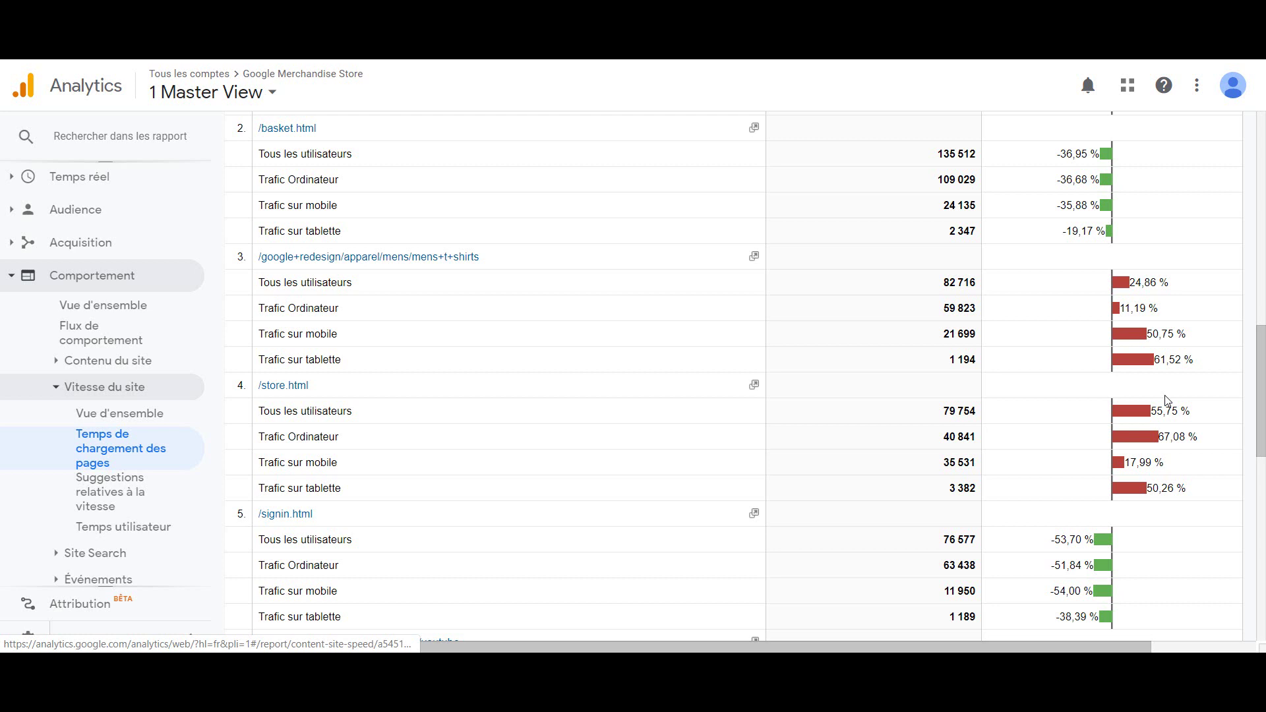
pyautogui.scroll(-4, 1168, 400)
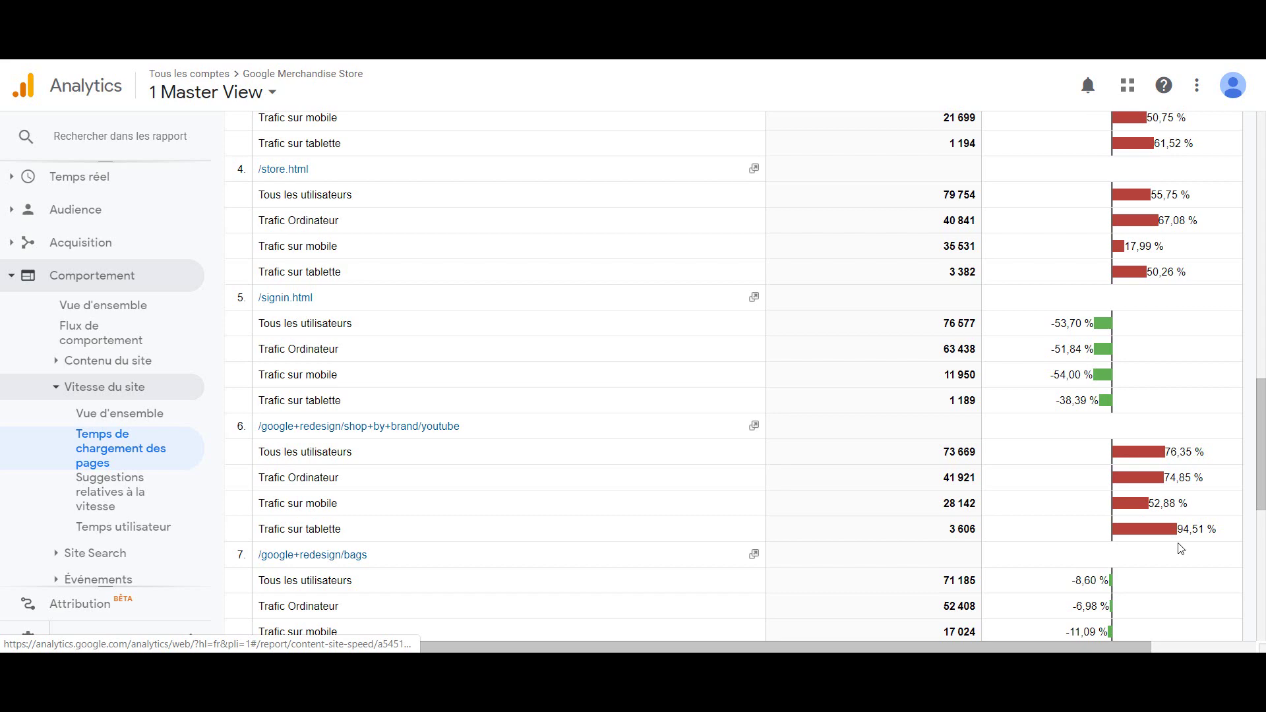
pyautogui.scroll(10, 1180, 549)
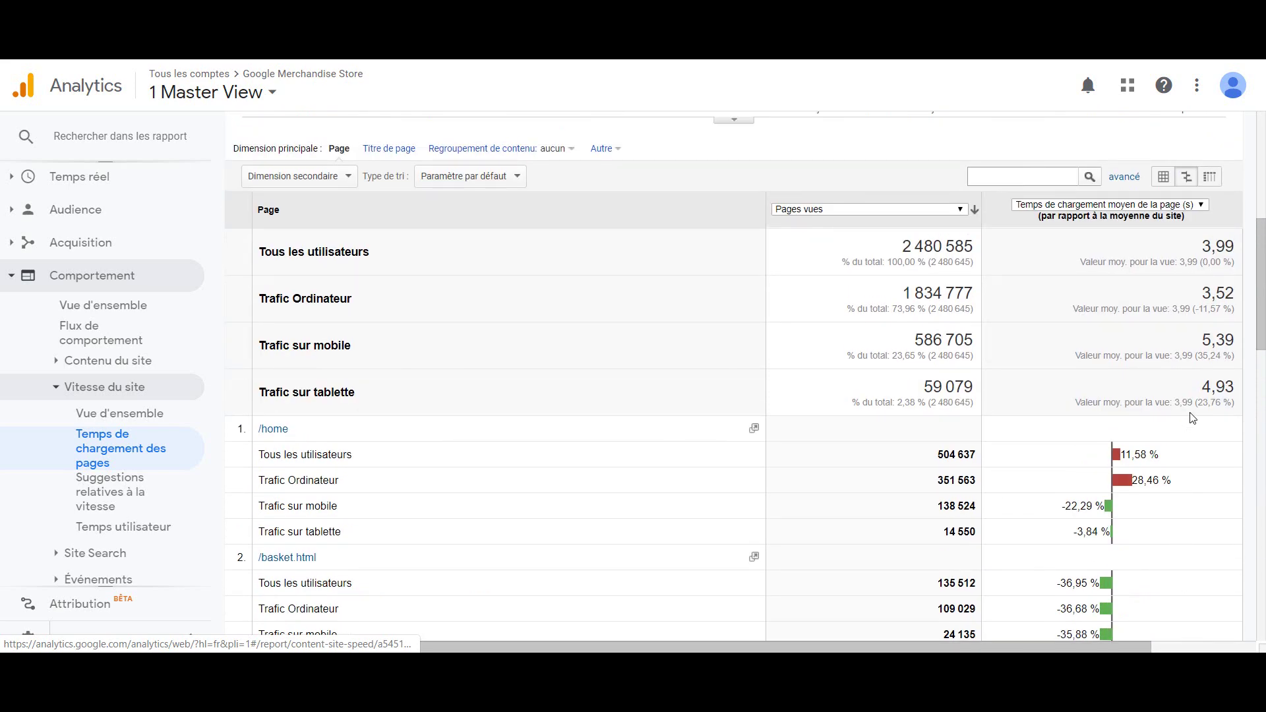
pyautogui.scroll(-2, 1192, 418)
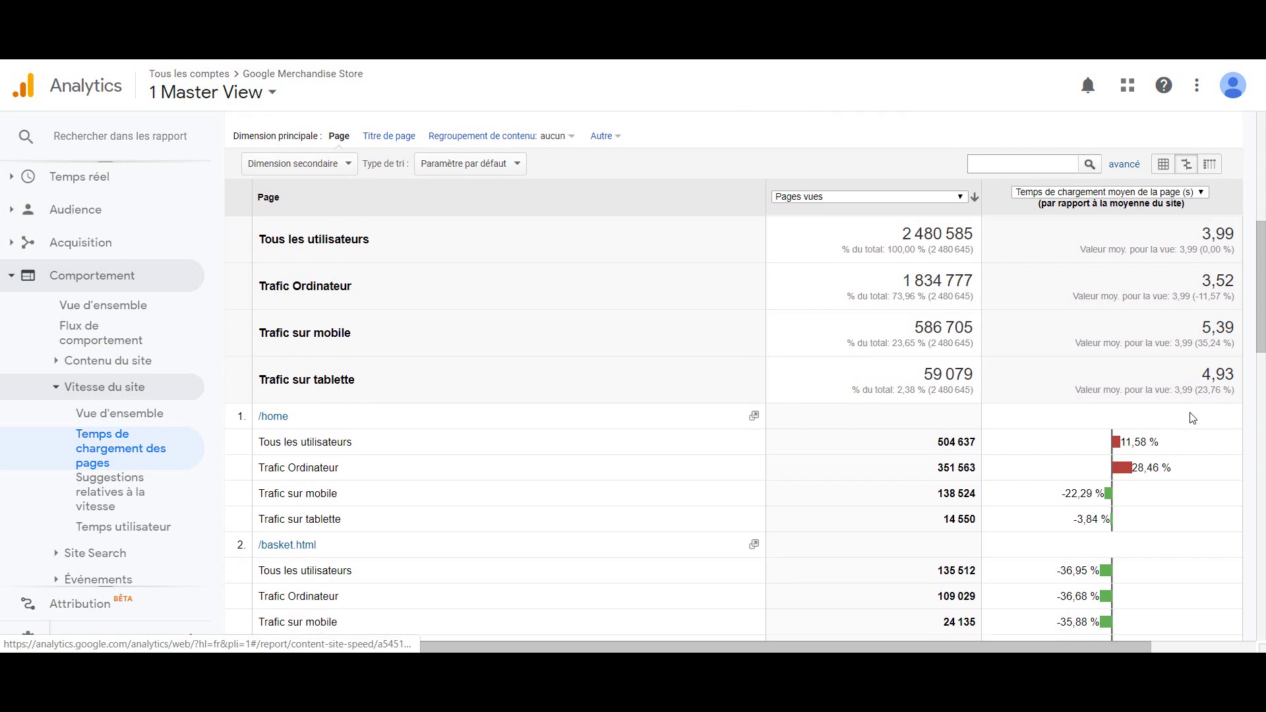
pyautogui.scroll(-2, 1192, 418)
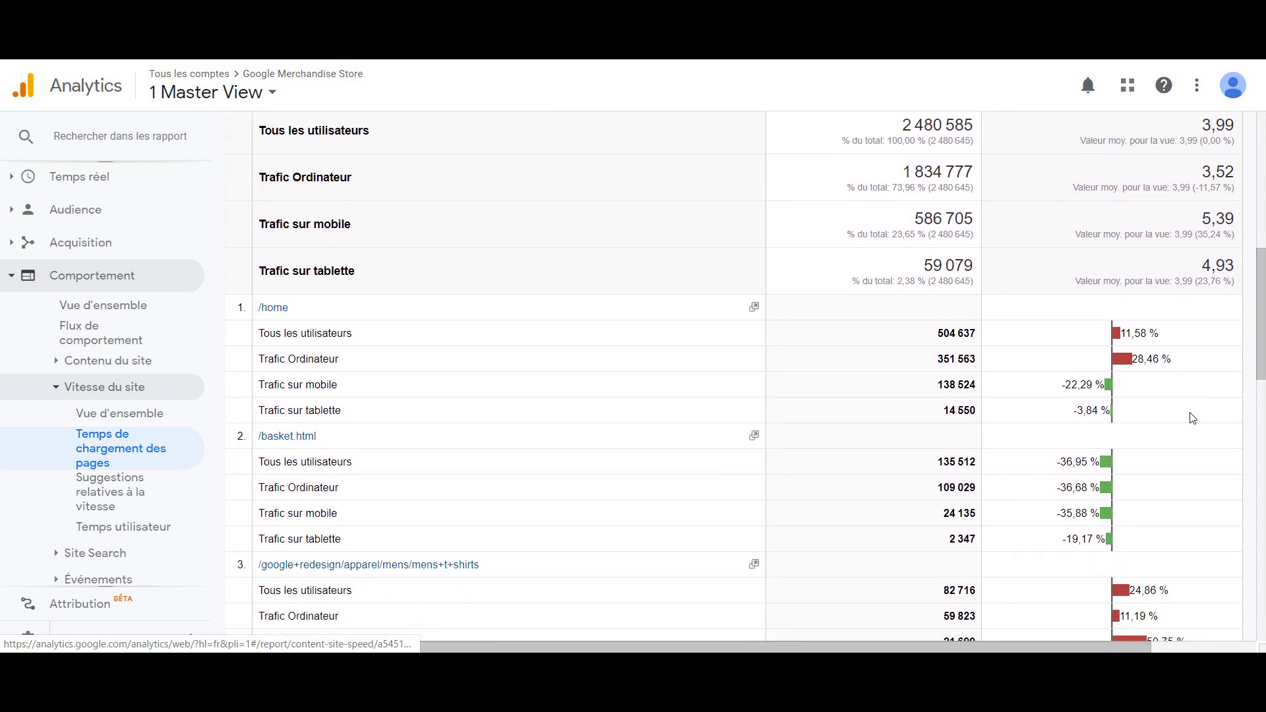
# - Compare the load time deviations by segment for the listed pages from /basket.html down to /google+redesign/apparel
pyautogui.scroll(-4, 1193, 418)
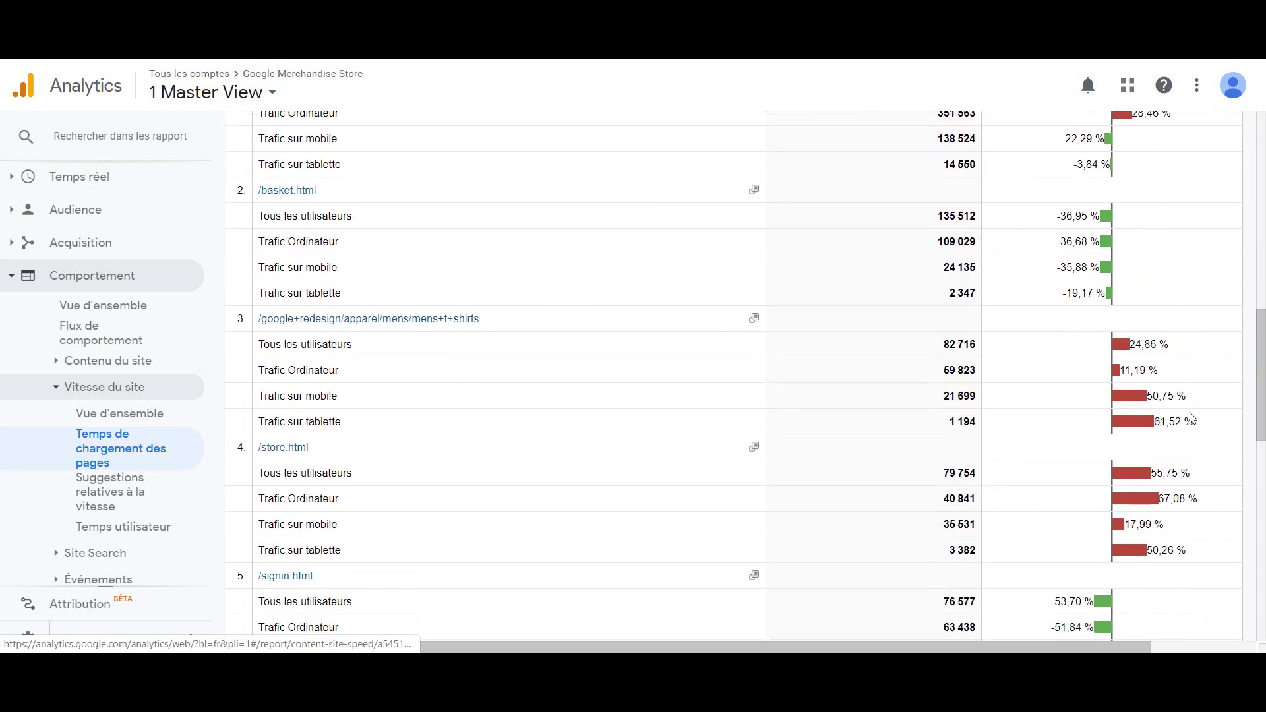
pyautogui.scroll(-1, 1193, 418)
pyautogui.scroll(-2, 1193, 418)
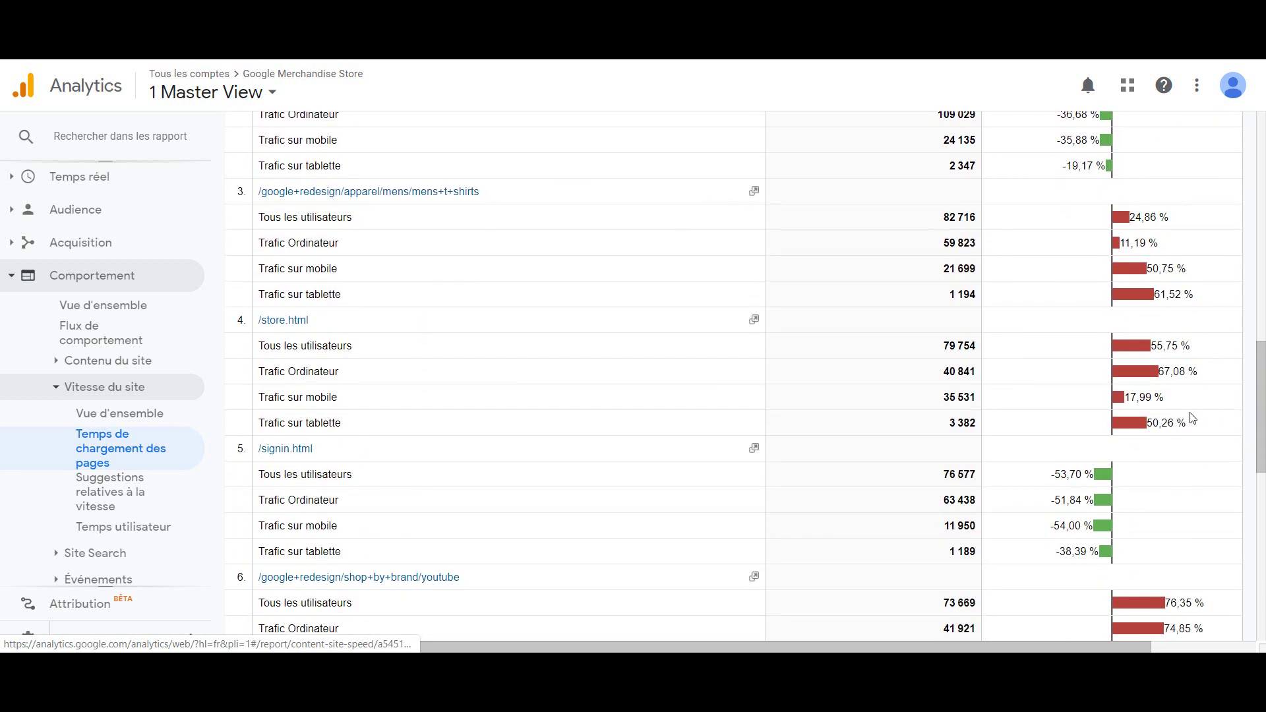
pyautogui.scroll(-2, 1192, 418)
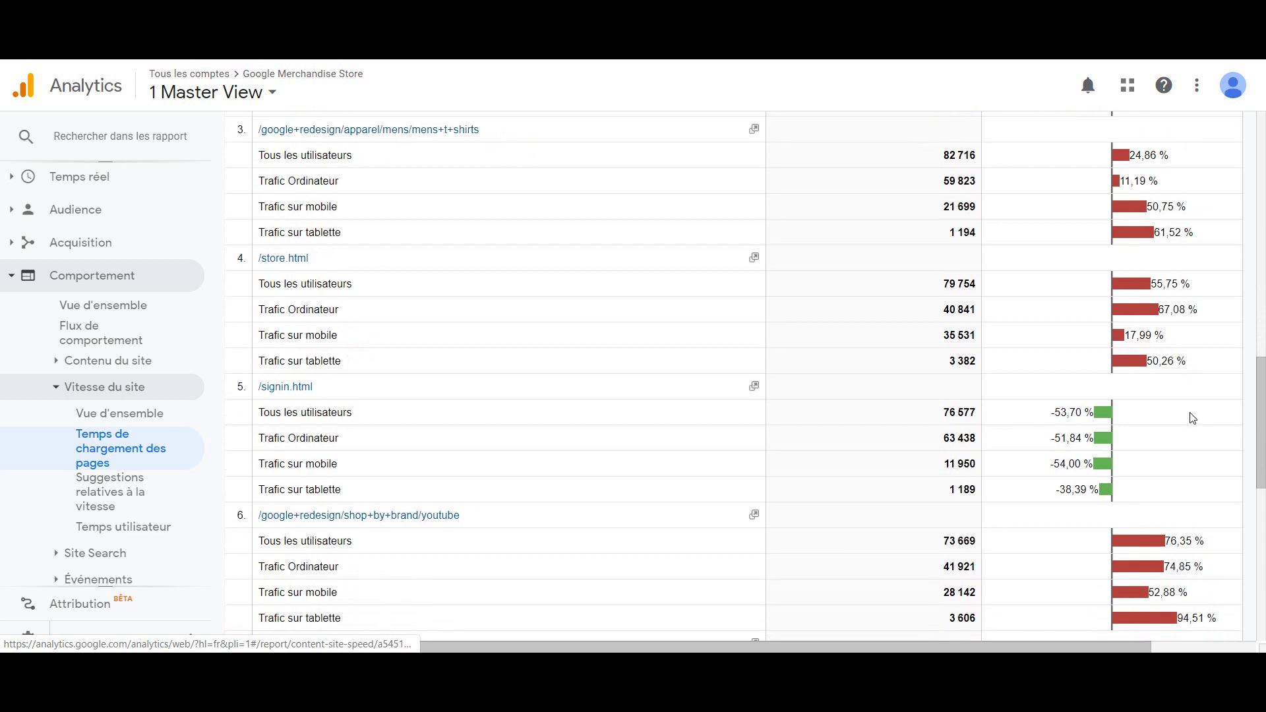
pyautogui.scroll(-1, 1192, 418)
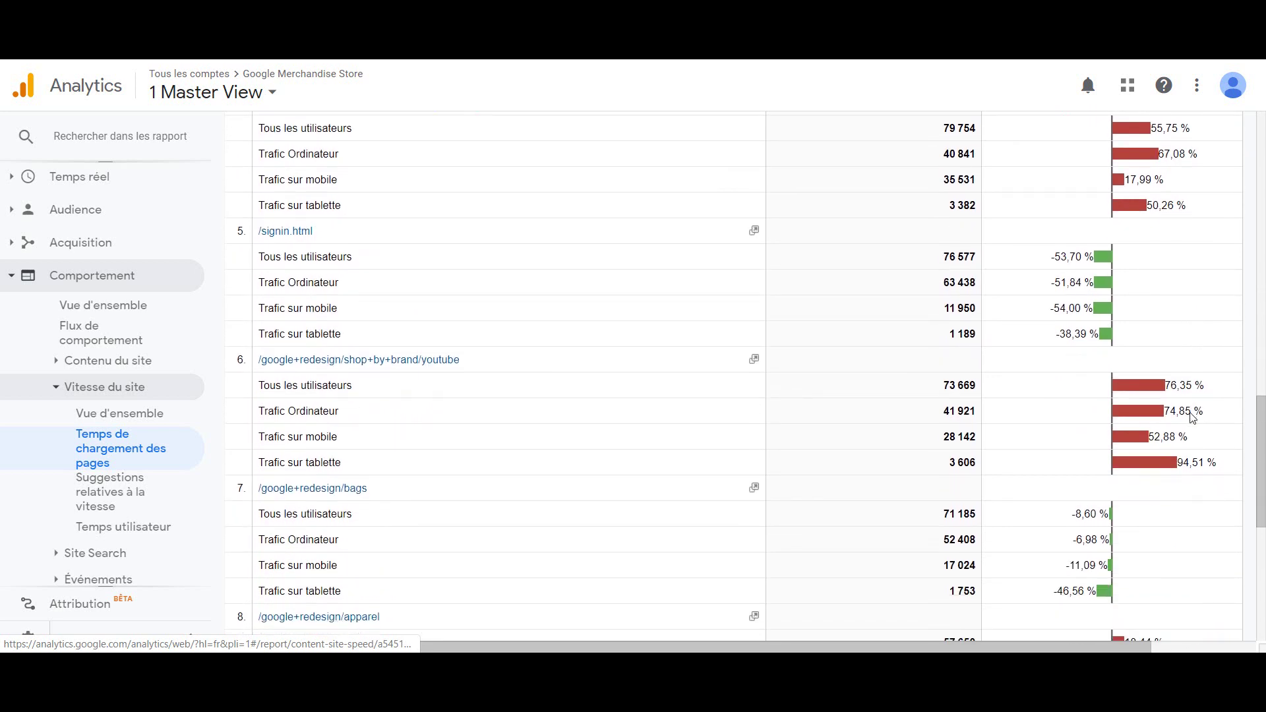
pyautogui.scroll(-1, 1193, 418)
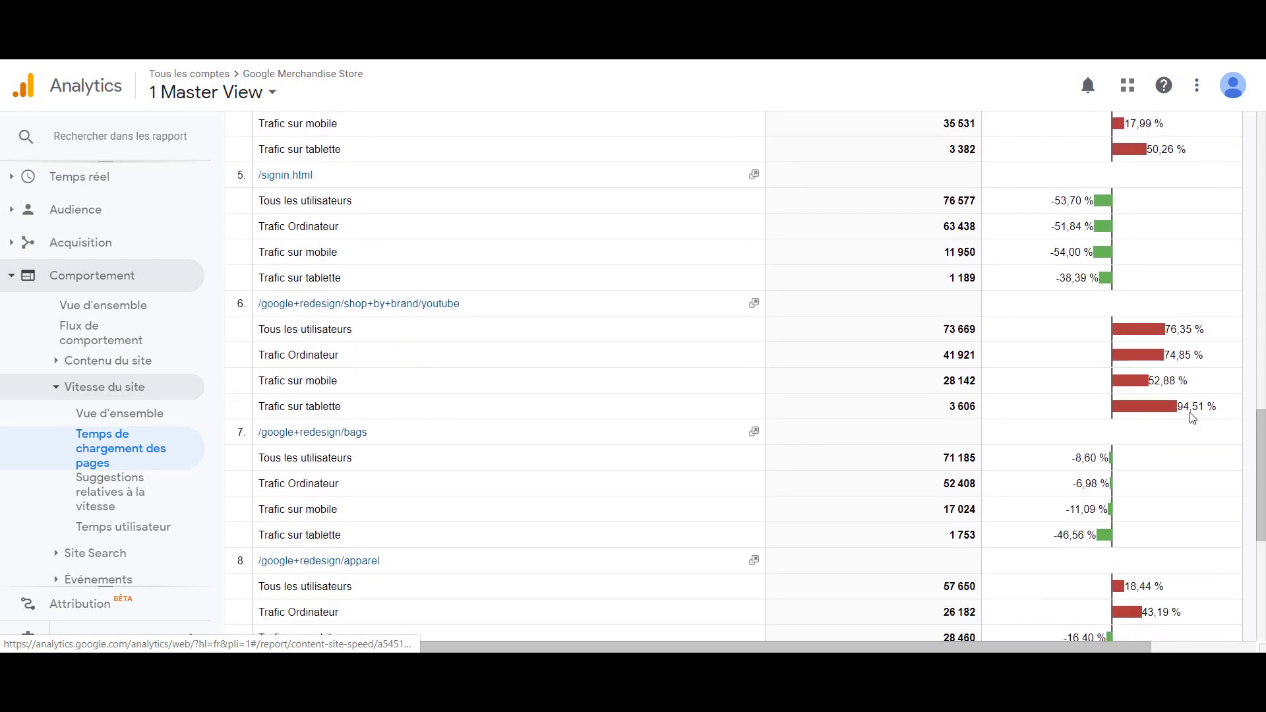
pyautogui.scroll(-1, 1193, 418)
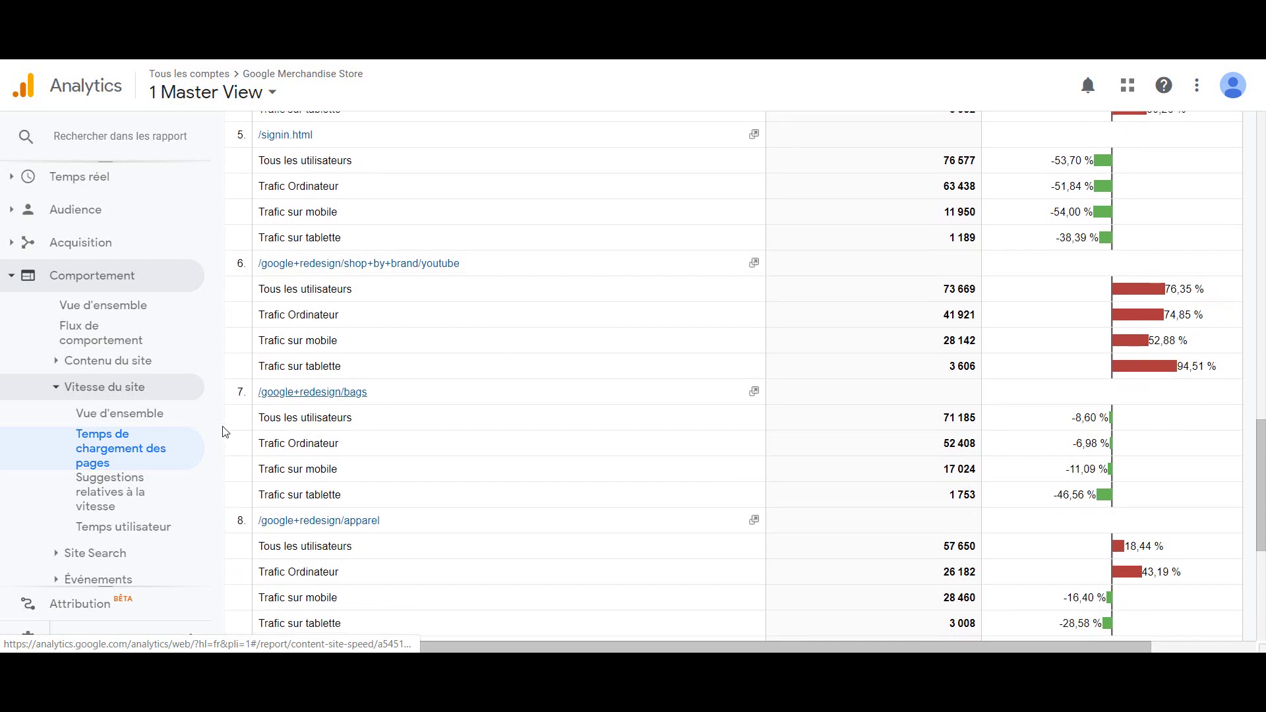
# - Open the Suggestions relatives à la vitesse report and launch the PageSpeed Insights analysis of the /home page from its suggestions
pyautogui.click(105, 496)
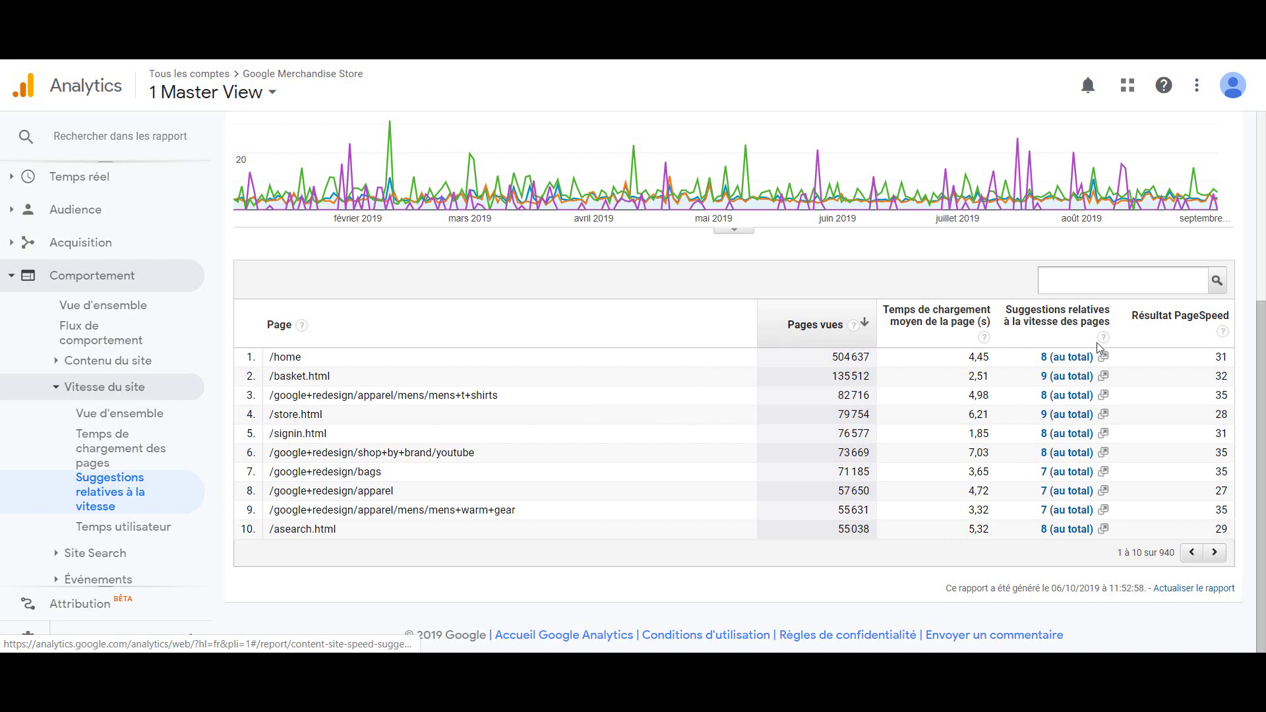
pyautogui.click(1066, 359)
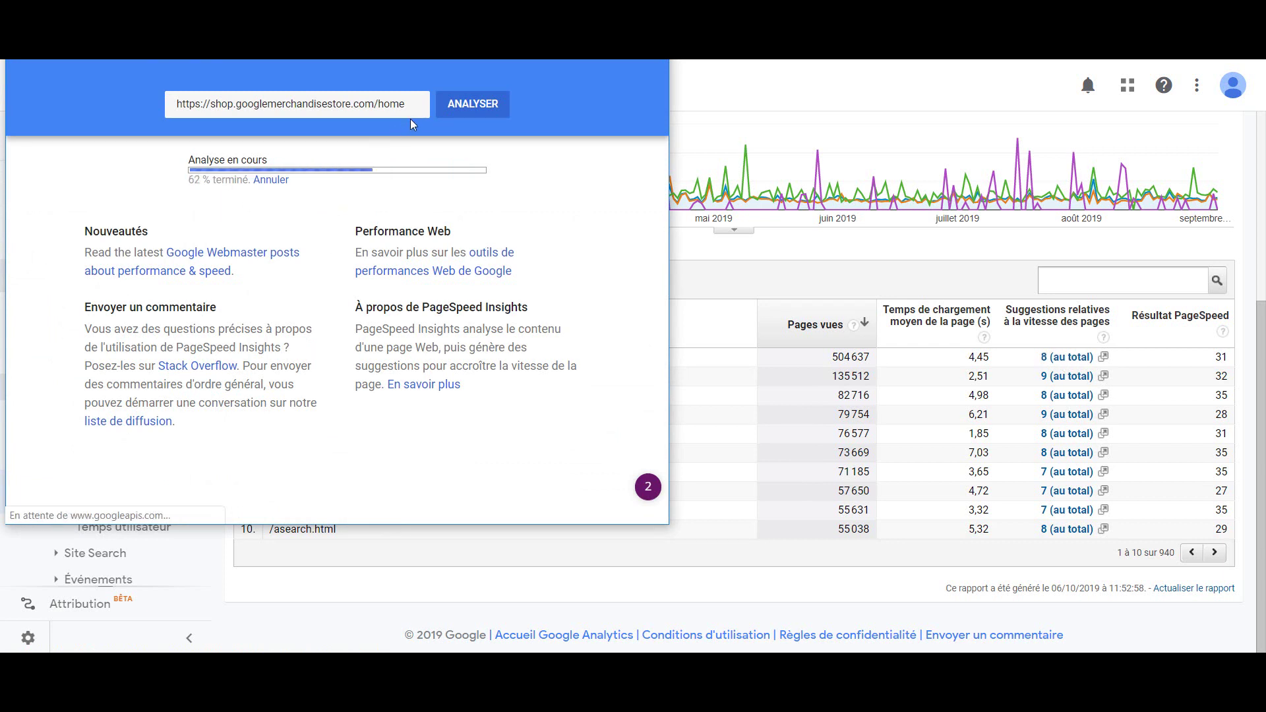
pyautogui.moveTo(414, 109); pyautogui.dragTo(185, 109)
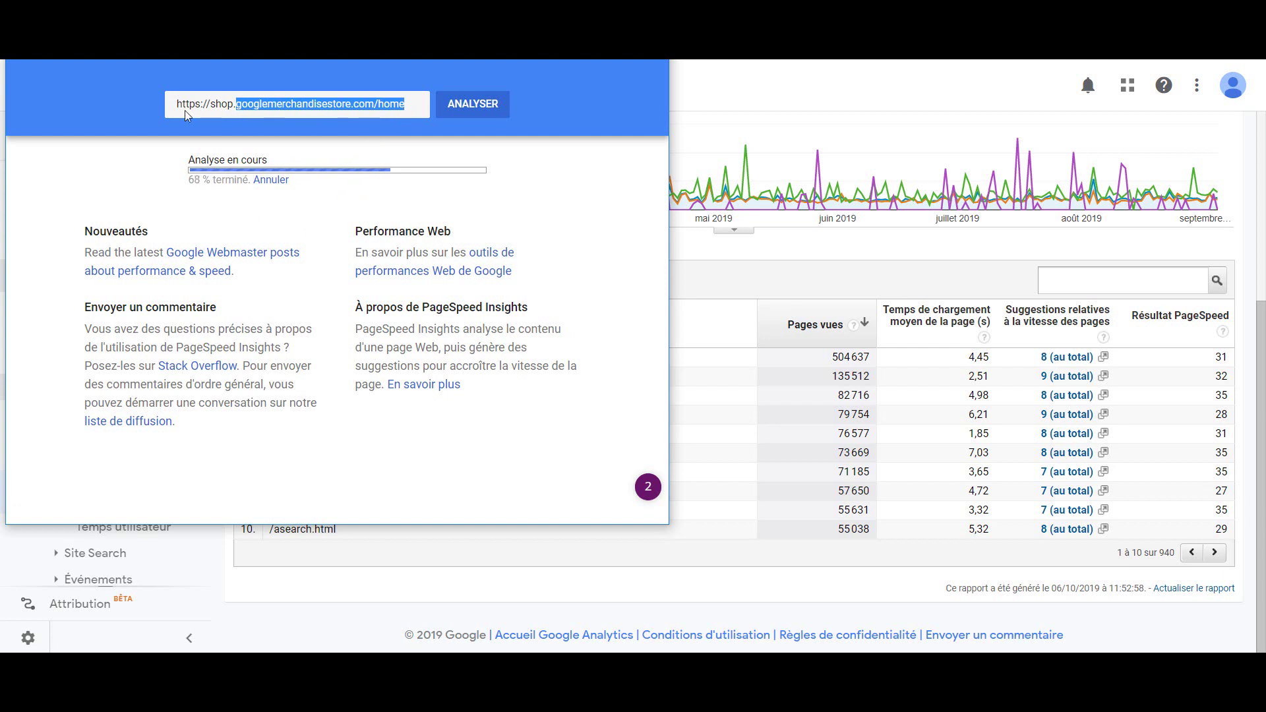
pyautogui.click(153, 108)
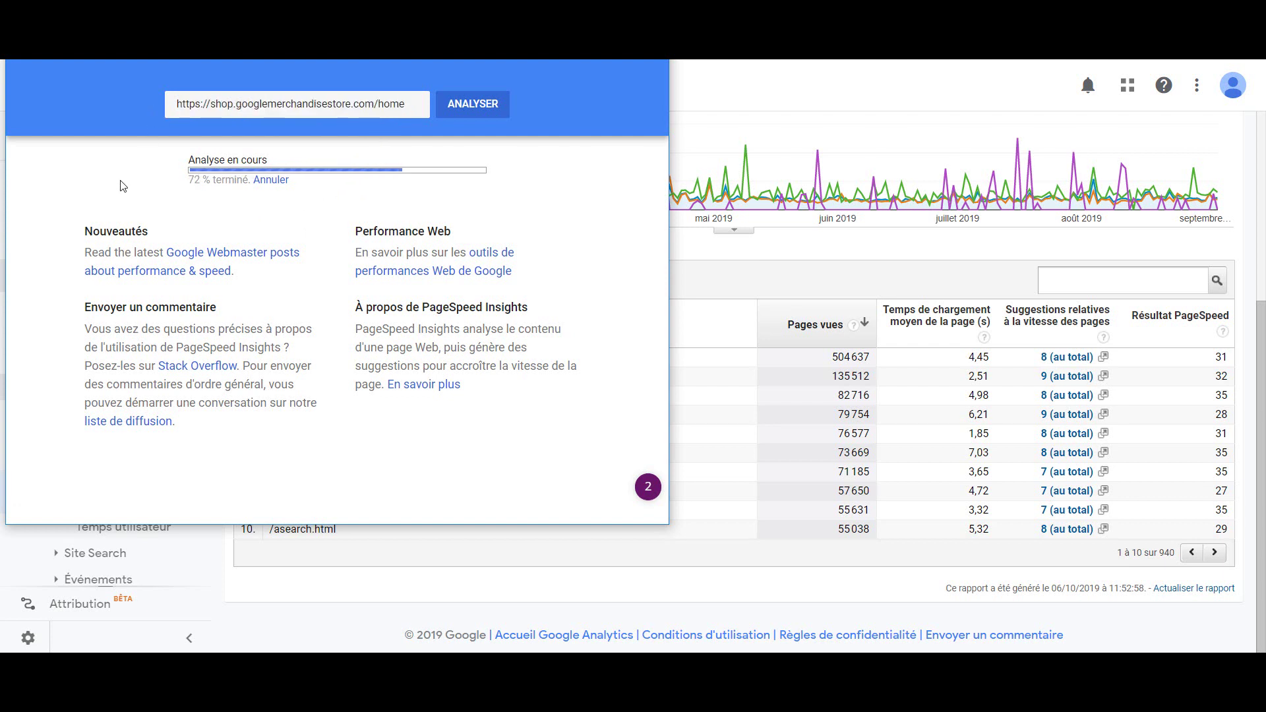
# - Review the /home page's desktop PageSpeed score, its FCP and FID field data, and the Données de laboratoire metrics
pyautogui.scroll(-1, 69, 269)
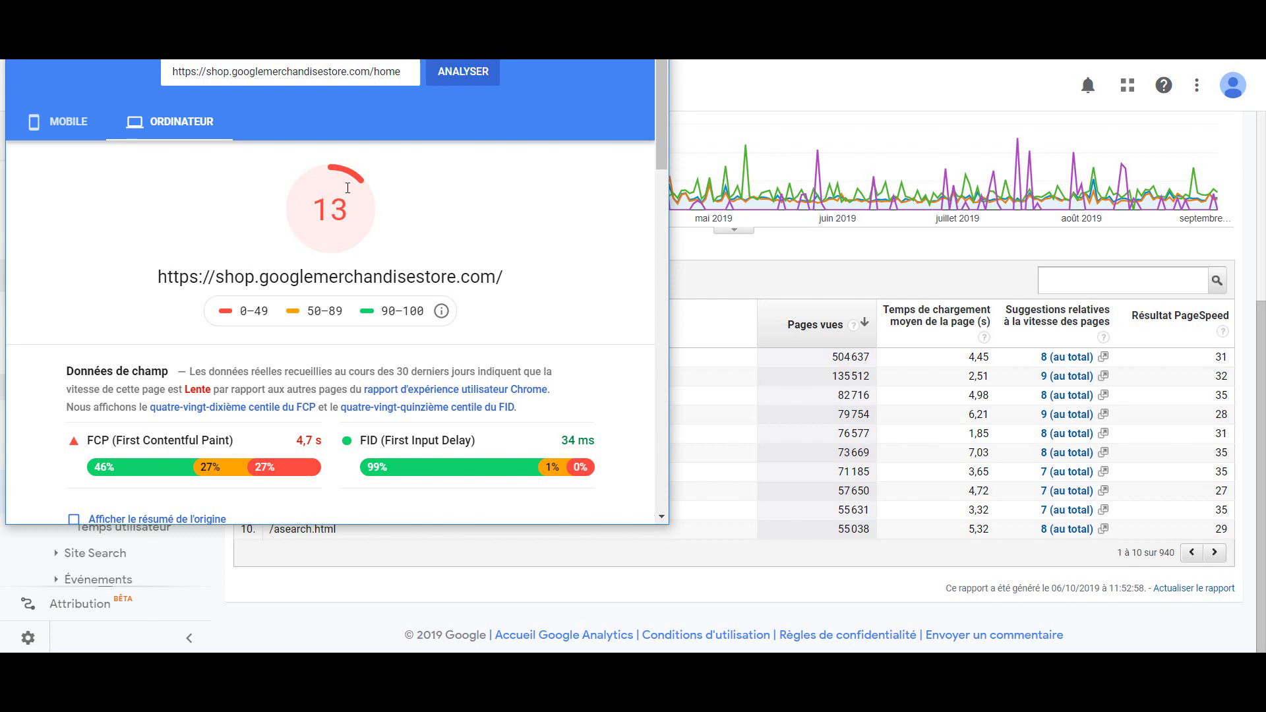
pyautogui.scroll(-3, 348, 187)
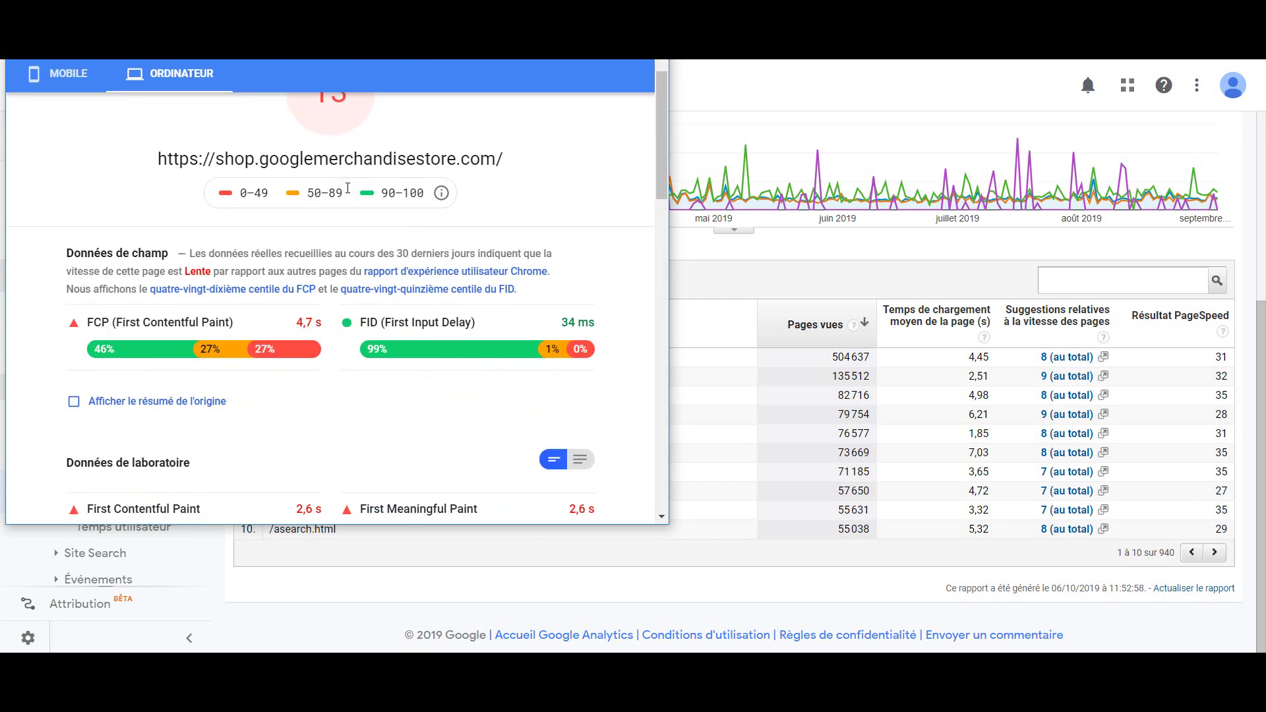
pyautogui.scroll(-1, 347, 188)
pyautogui.scroll(-1, 347, 188)
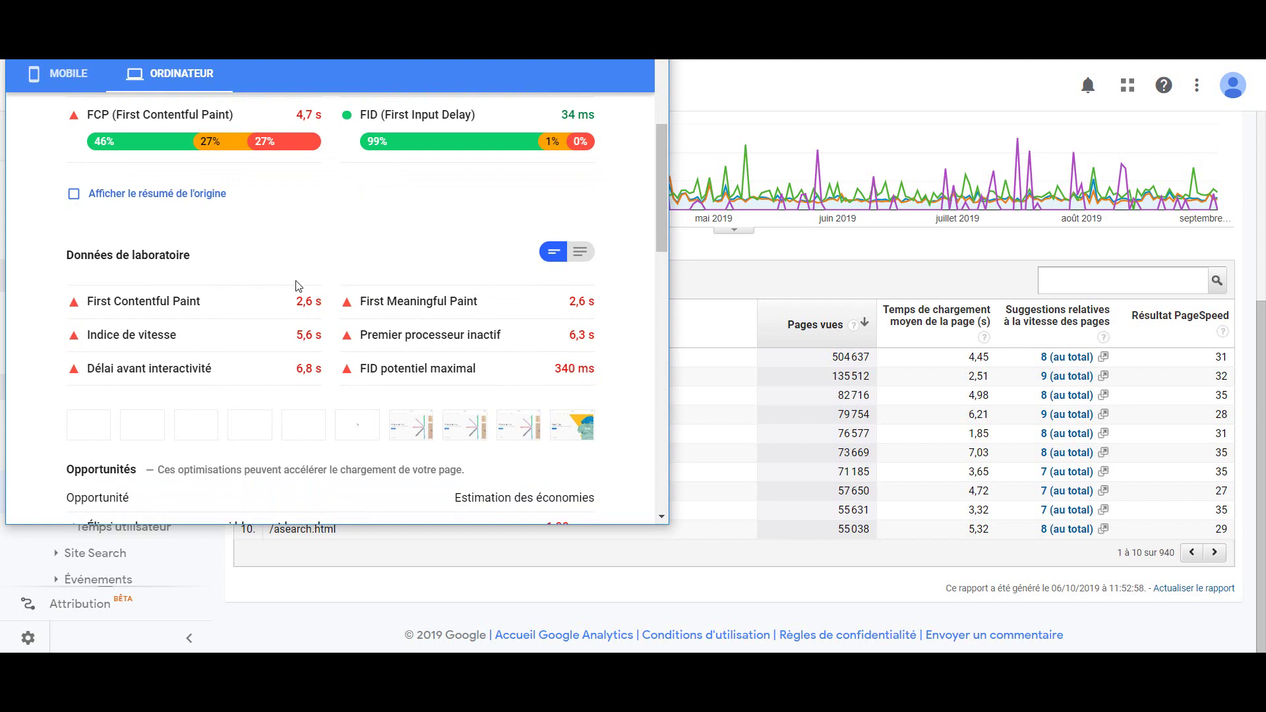
# - Examine the Opportunités list of suggested optimisations and their estimated time savings for the /home page
pyautogui.scroll(-1, 296, 286)
pyautogui.scroll(-1, 296, 286)
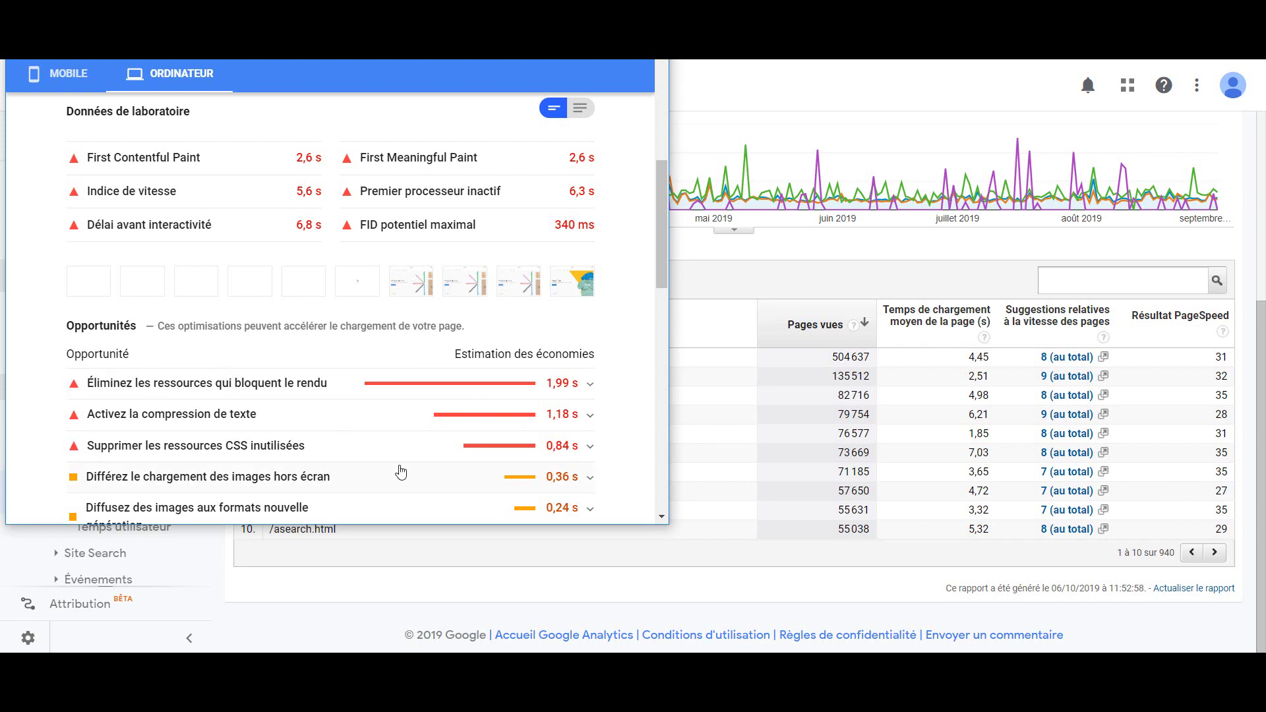
pyautogui.scroll(-1, 401, 473)
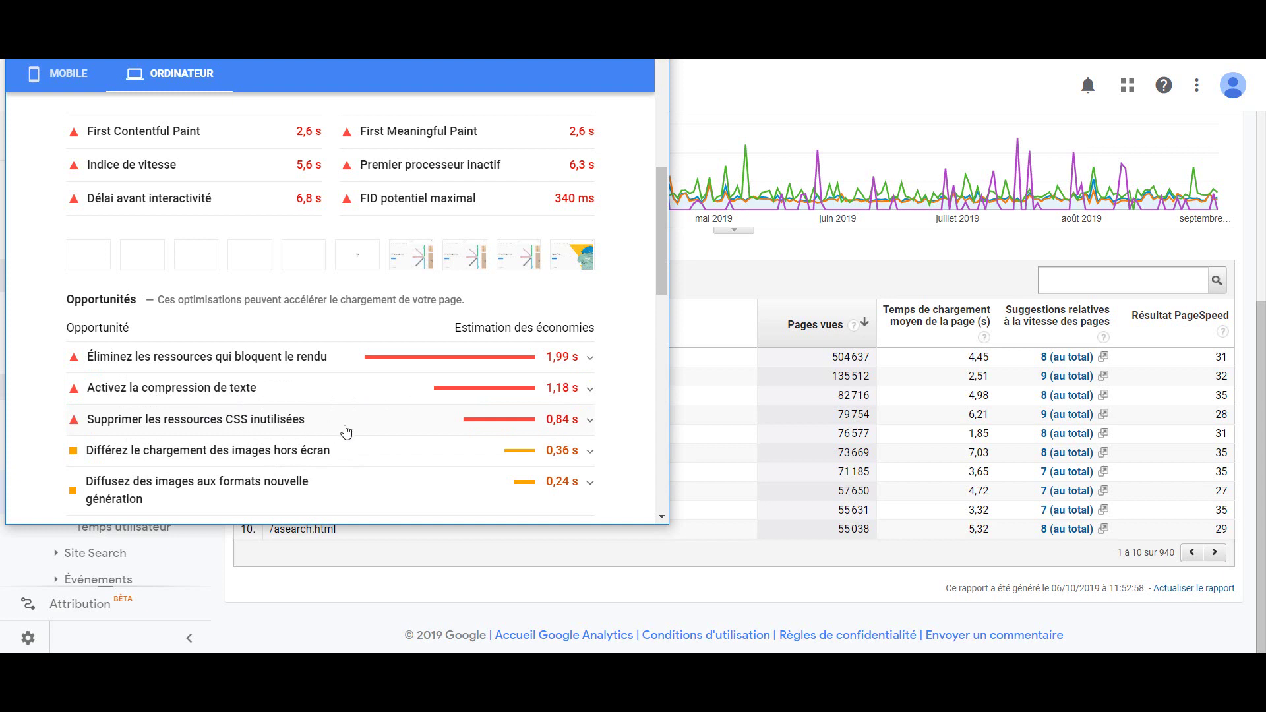
pyautogui.scroll(-1, 347, 432)
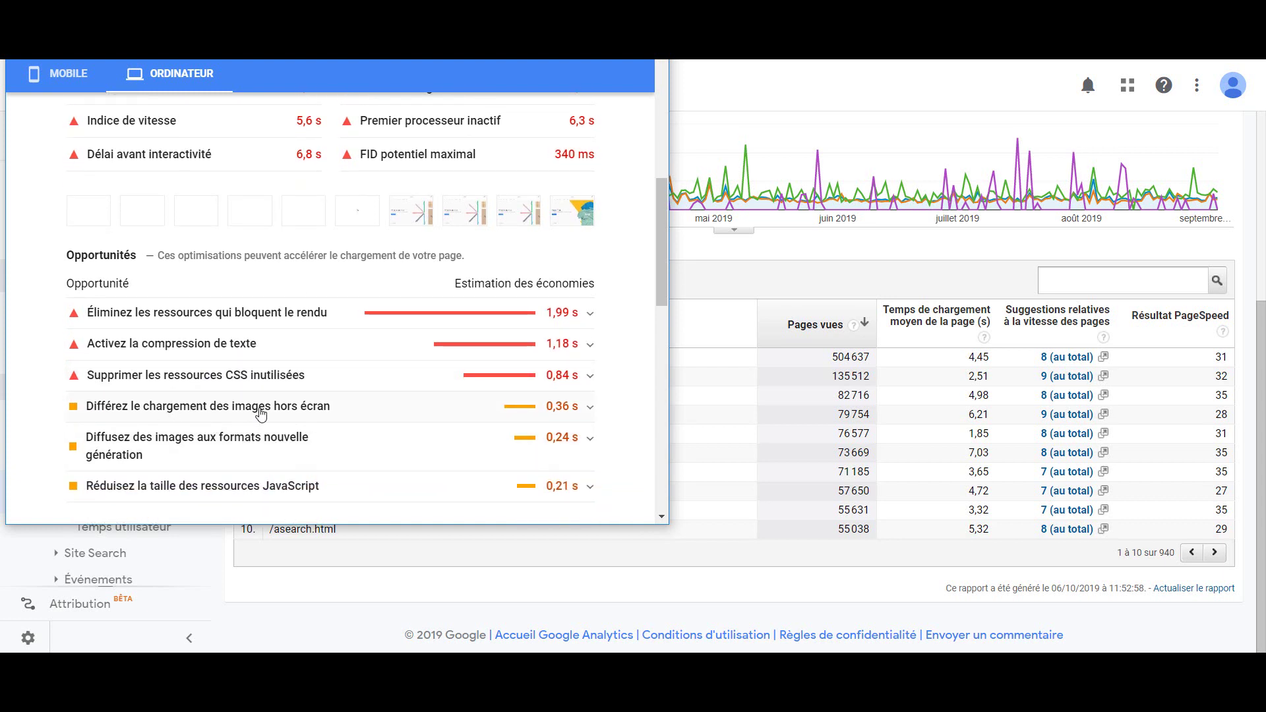
pyautogui.scroll(-1, 290, 419)
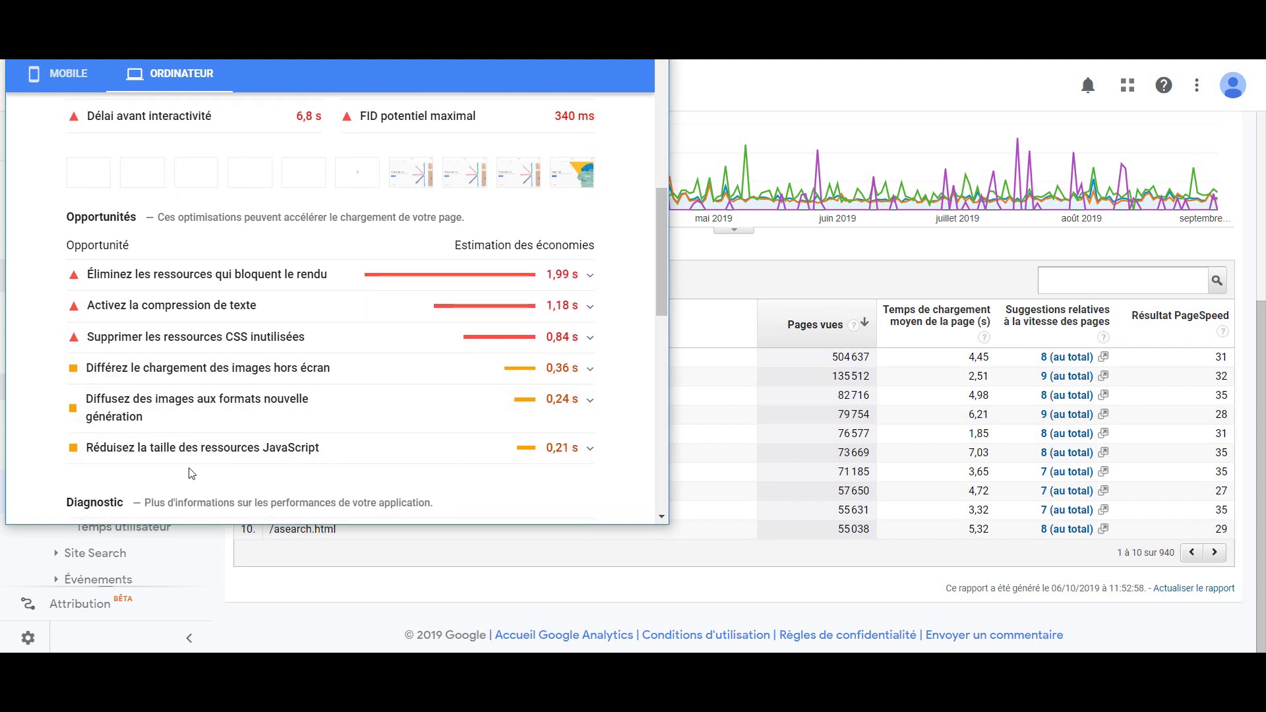
# - Look through the Diagnostic items below the opportunities, and return to the overall desktop score
pyautogui.scroll(-2, 383, 470)
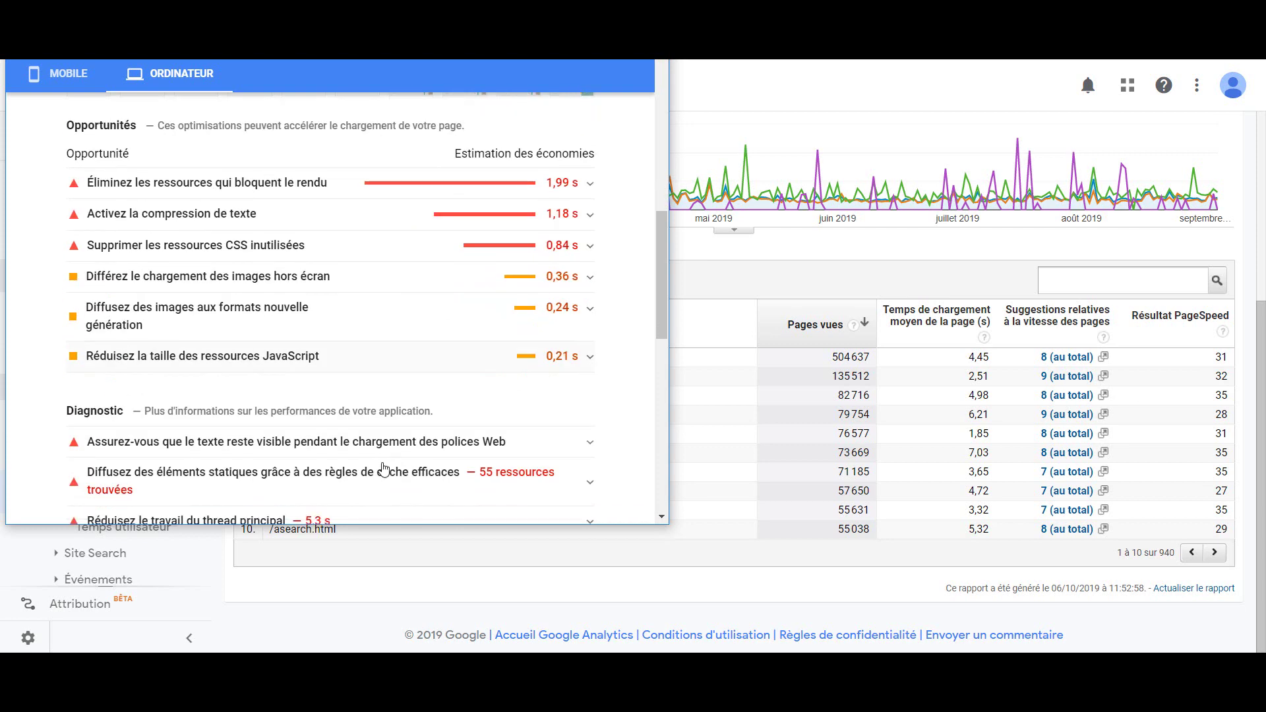
pyautogui.scroll(1, 383, 470)
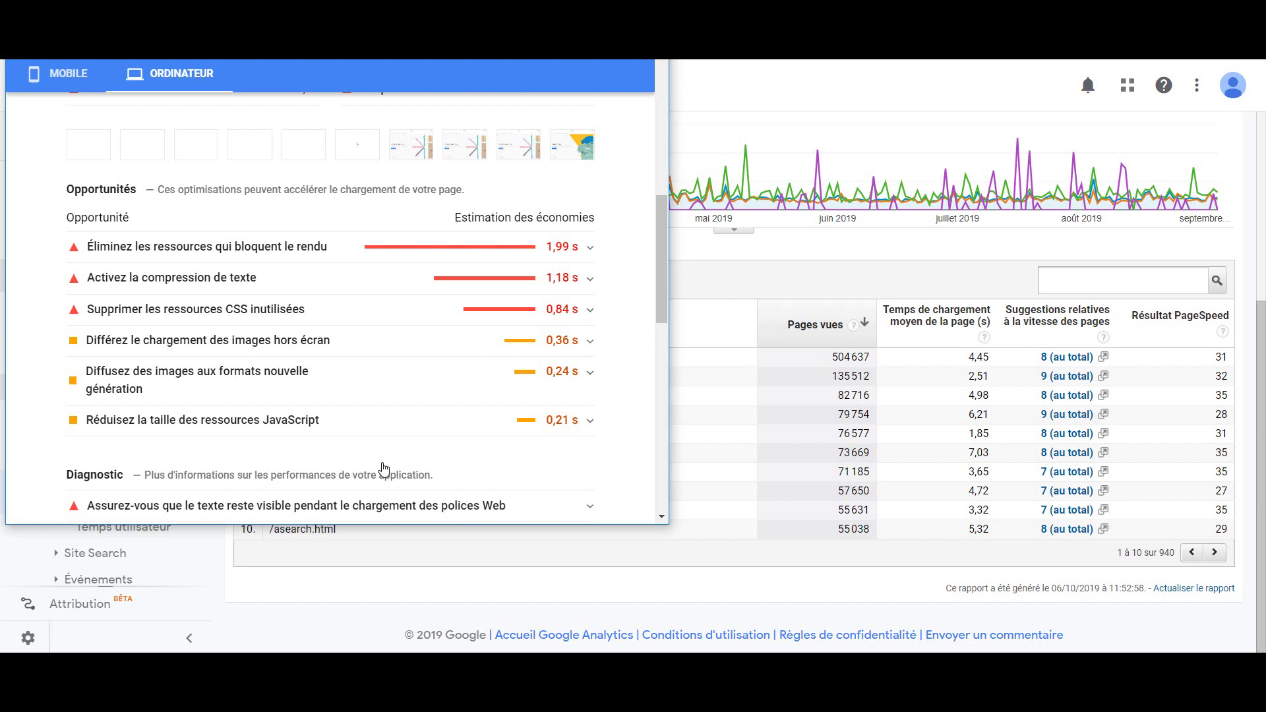
pyautogui.scroll(-10, 384, 470)
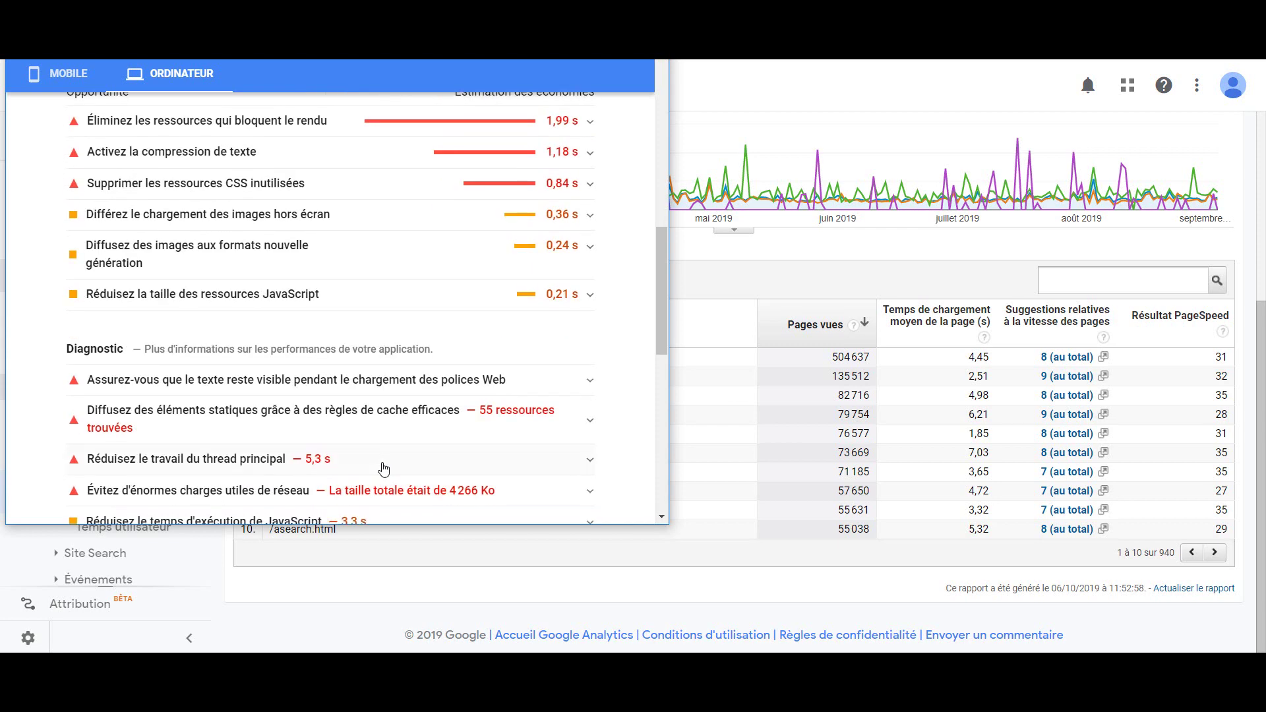
pyautogui.scroll(15, 384, 469)
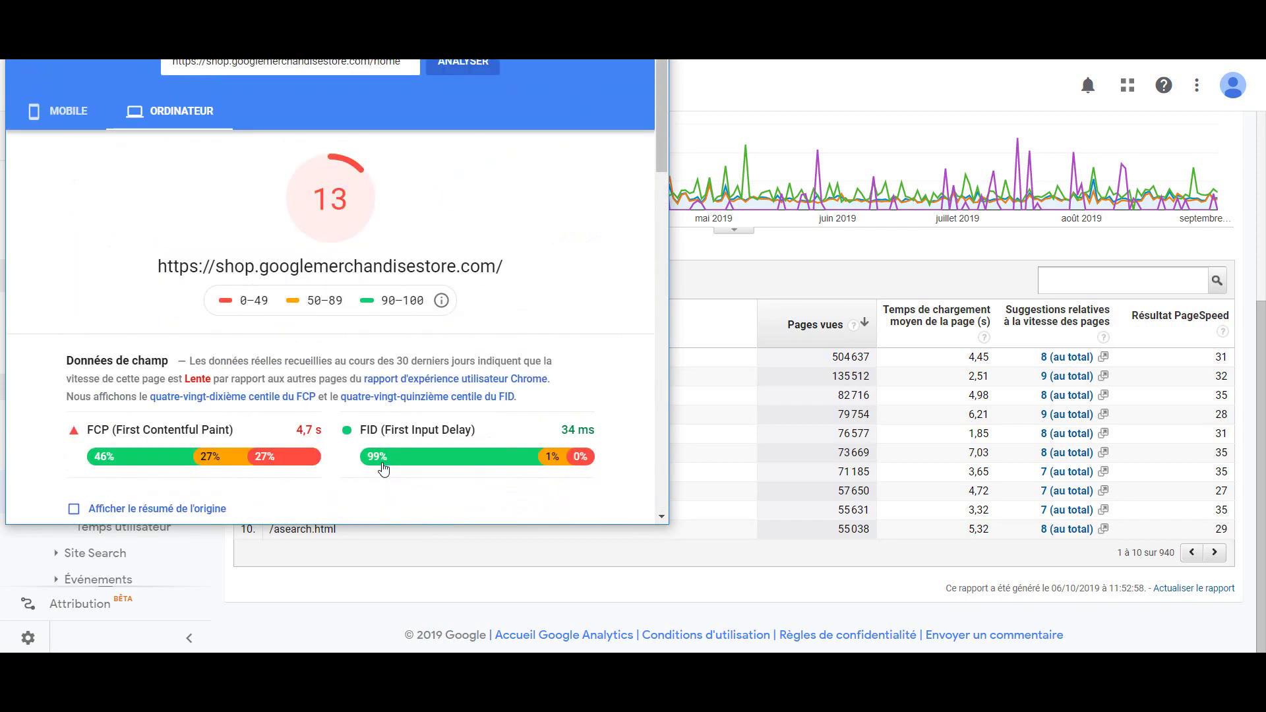